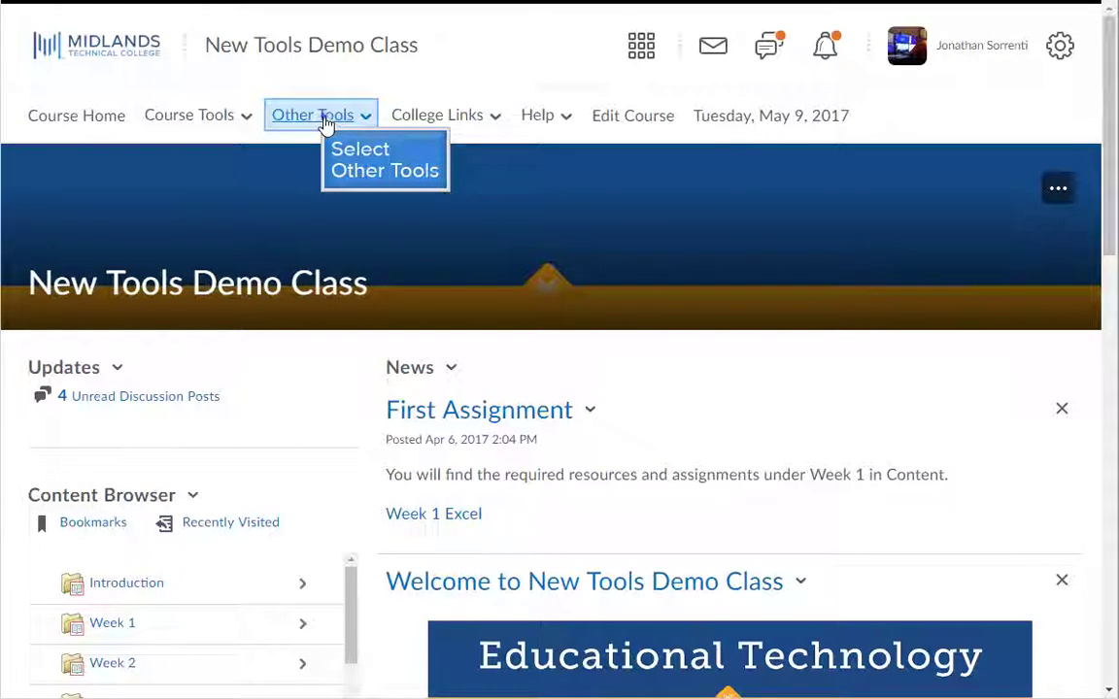
- Open the course's Instructional Design Wizard, review its introduction, workflow and outputs, and start it
click(324, 121)
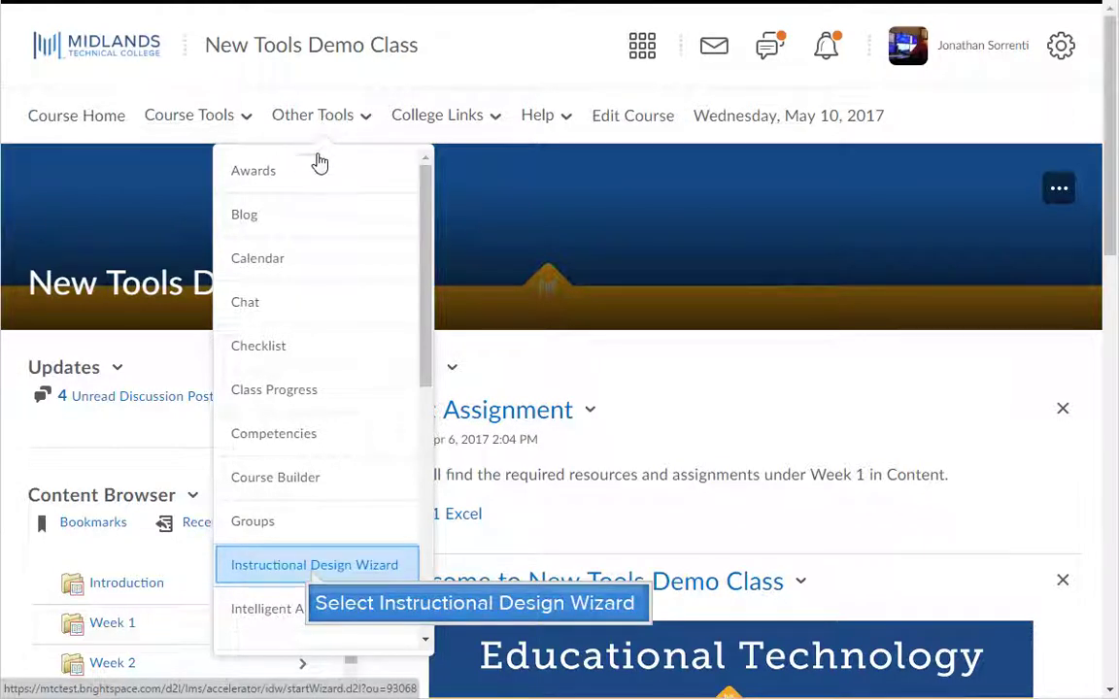
click(312, 567)
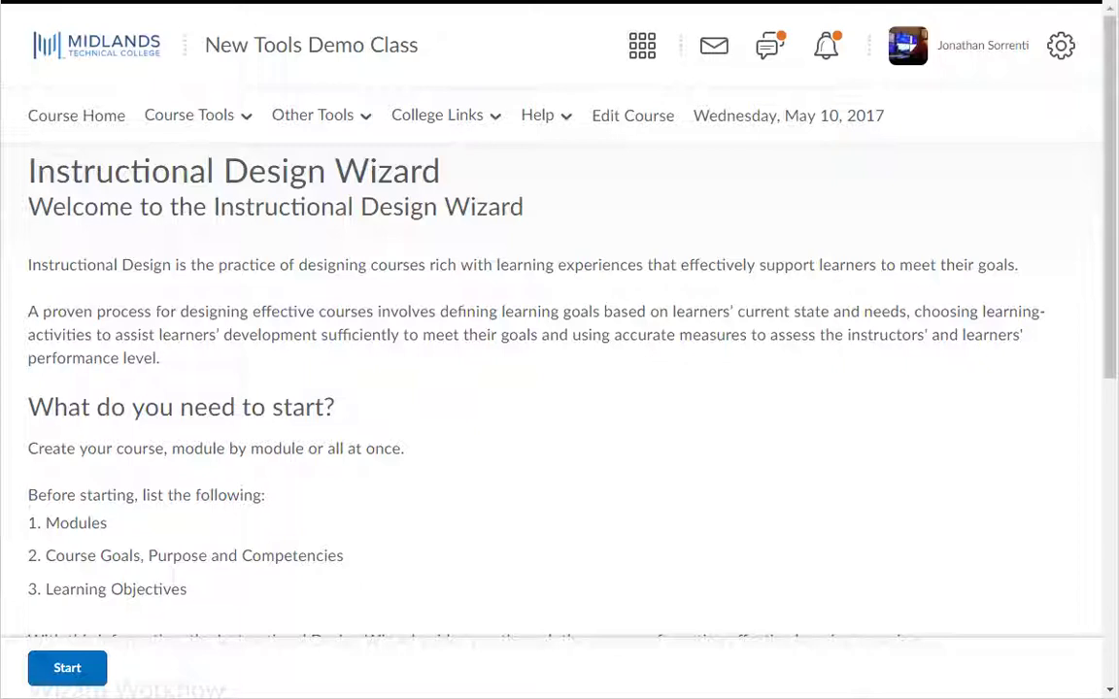
scroll(394, 388, down, 3)
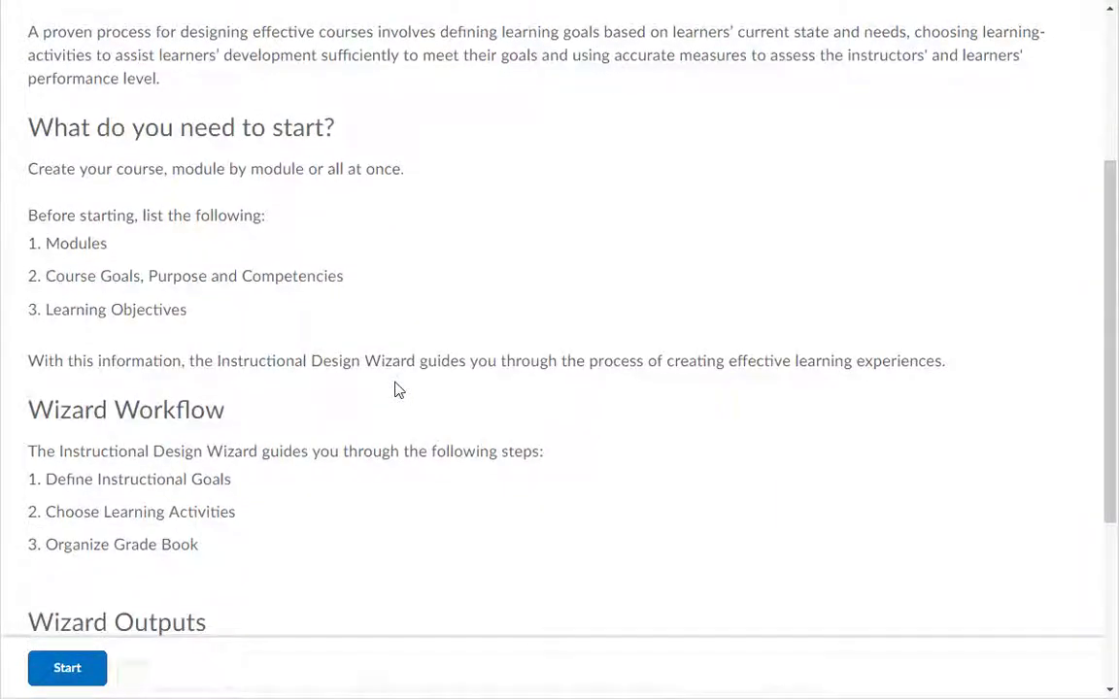
scroll(394, 387, down, 2)
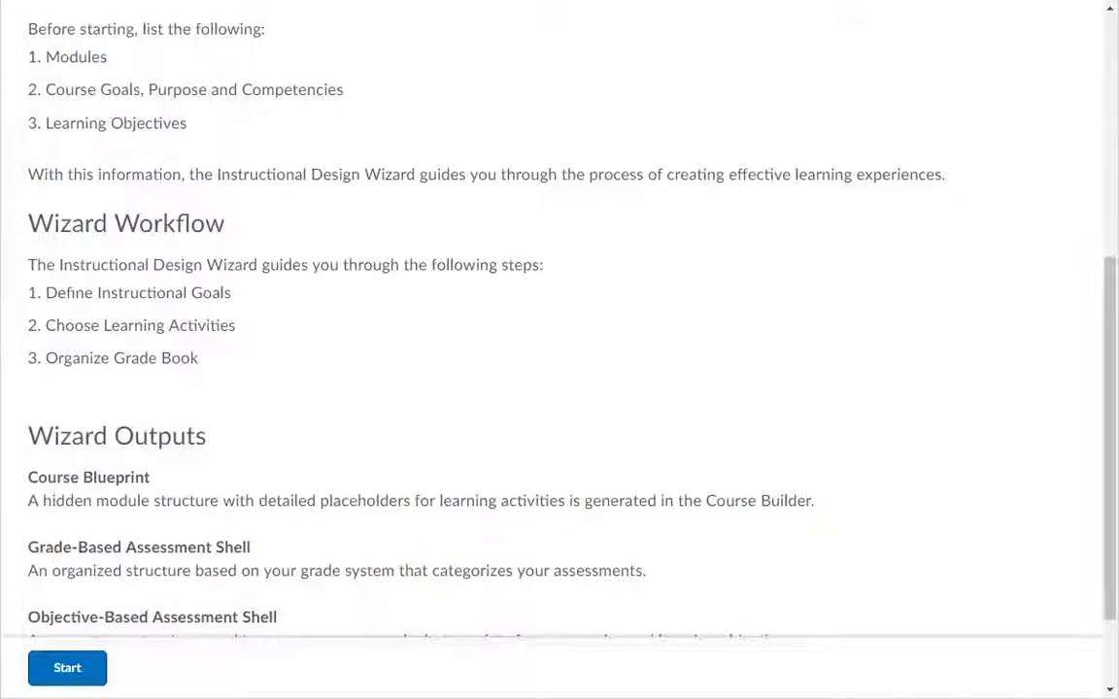
scroll(3, 10, down, 2)
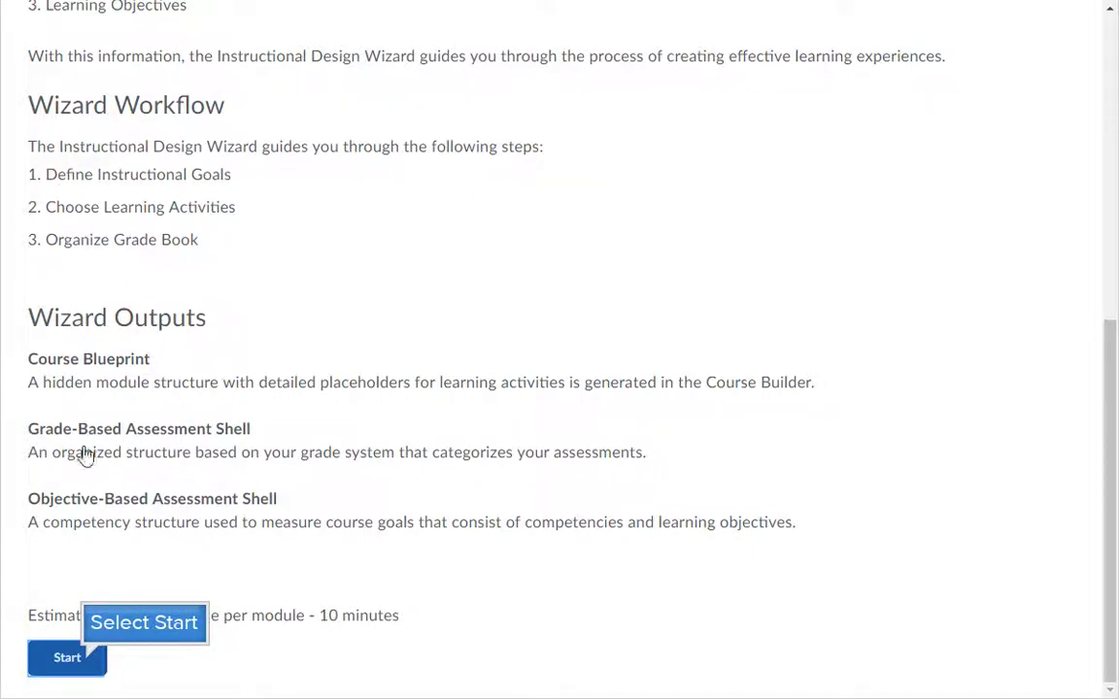
click(67, 658)
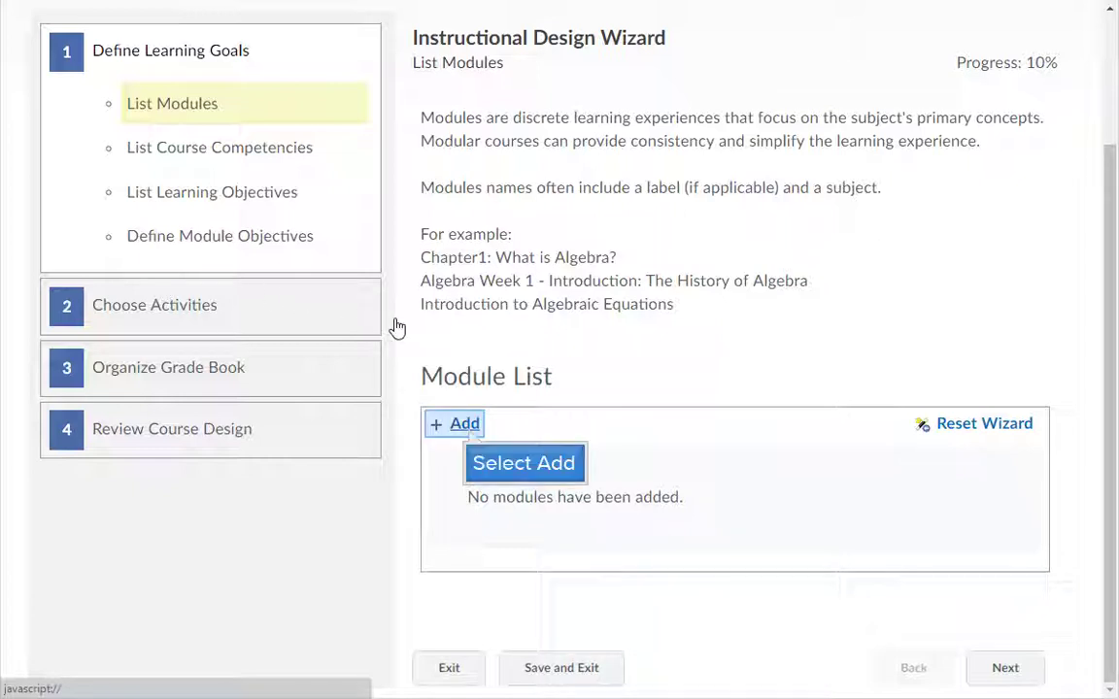
- Add modules Week 1 through Week 14 to the module list, one per line, and continue to course competencies
click(466, 428)
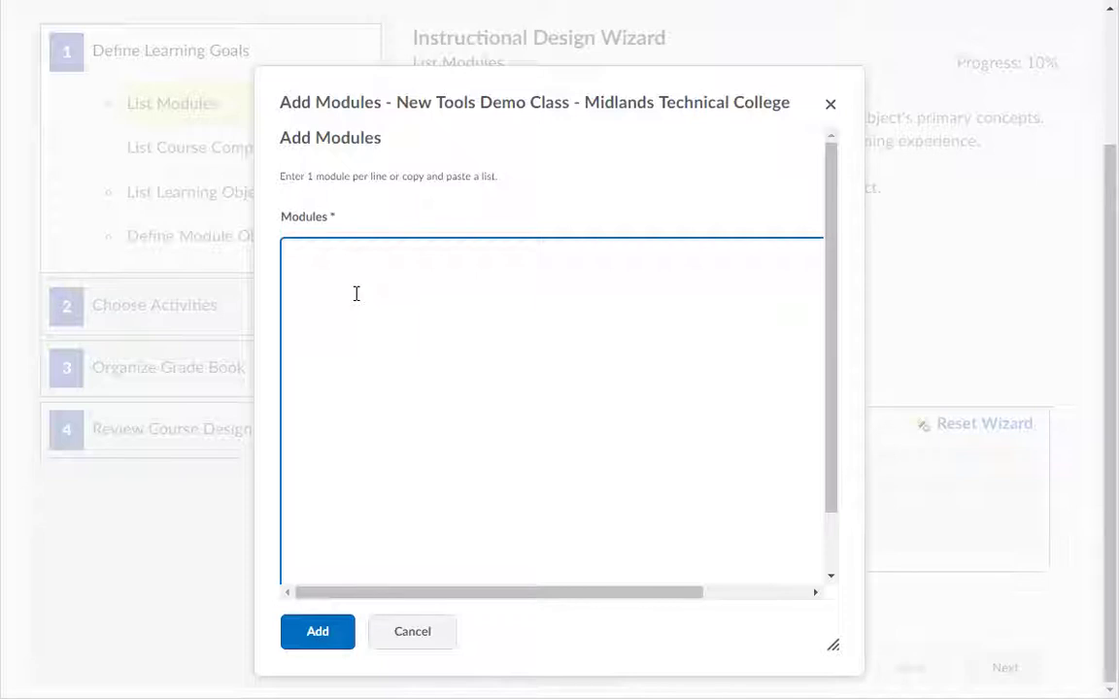
text(Week 1 Week 2 Week 3 Week 4 Week 5 Week 6 Week 7 Week 8 Week 9 Week 10 Week 11 Week 12 Week 13 Week 14)
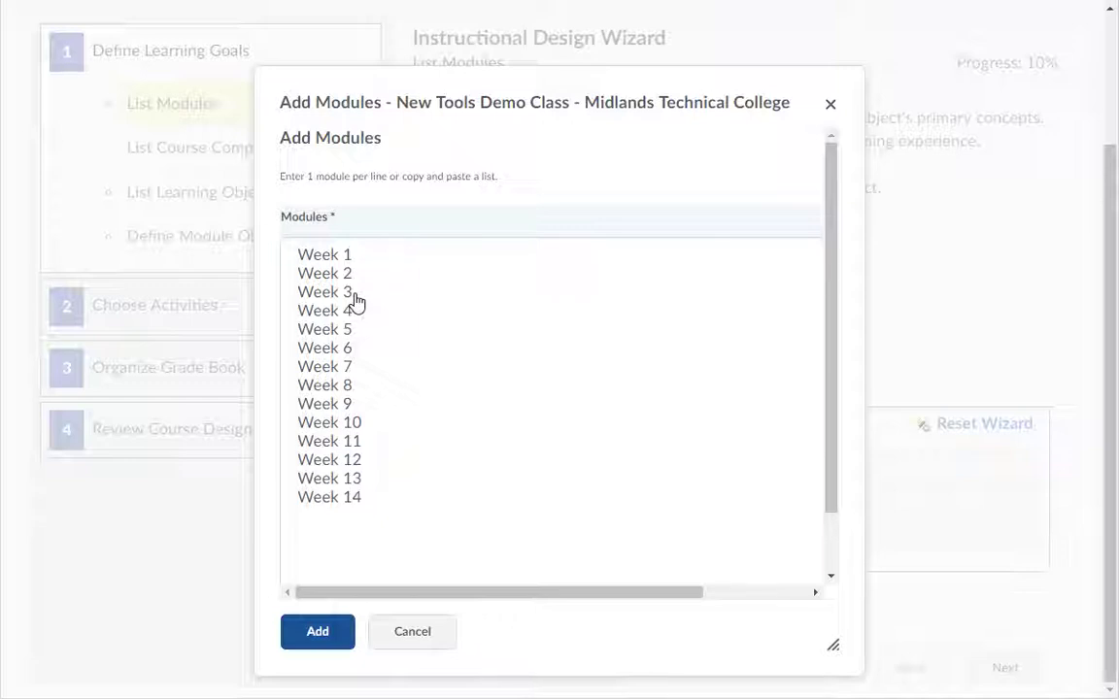
click(318, 632)
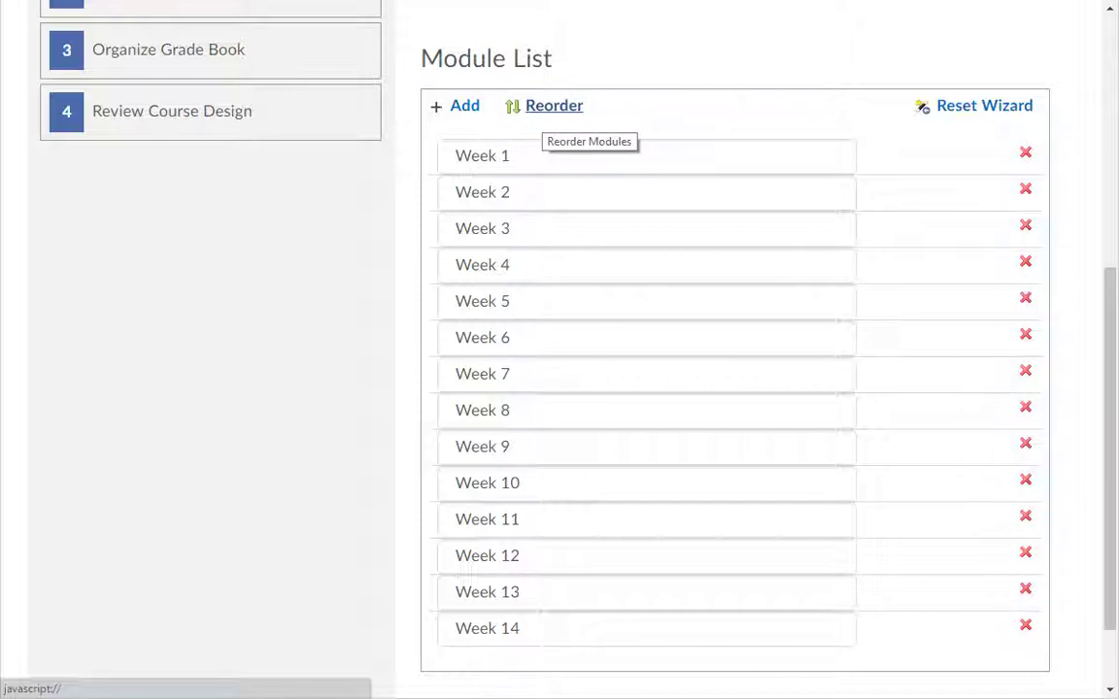
scroll(319, 642, down, 2)
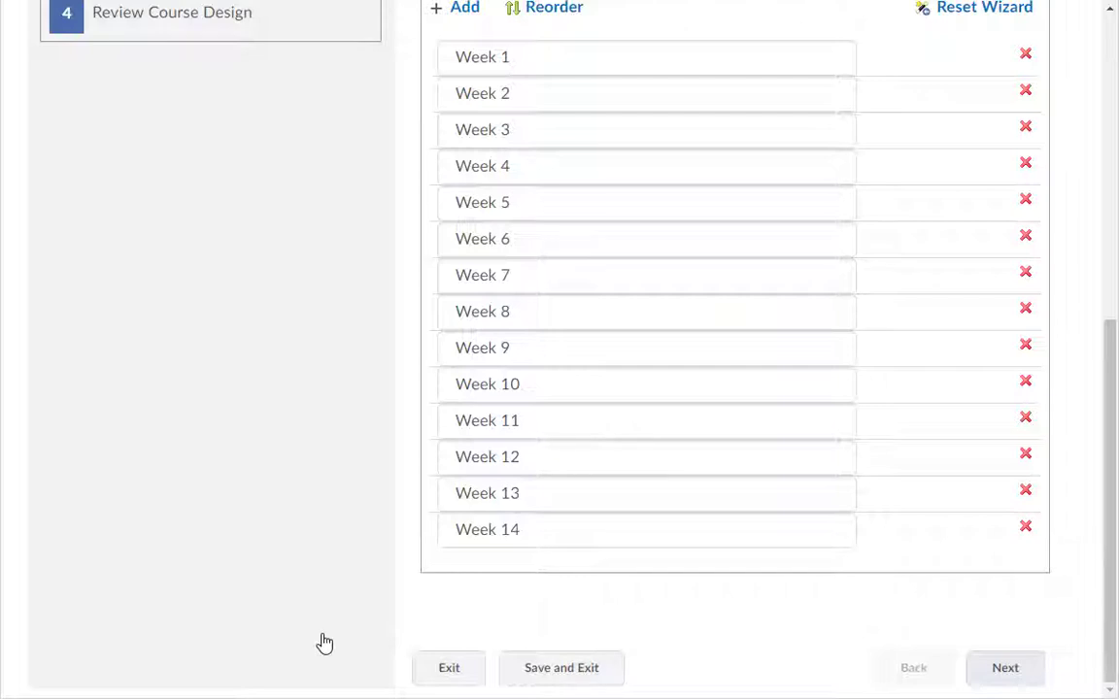
key(Tab)
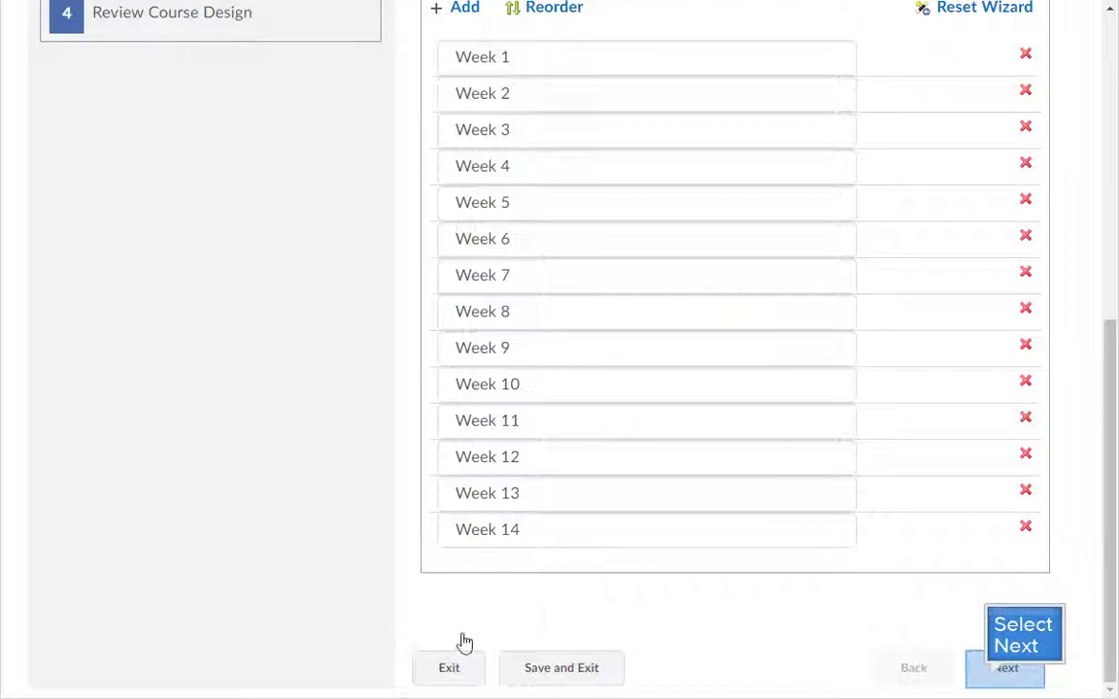
click(991, 687)
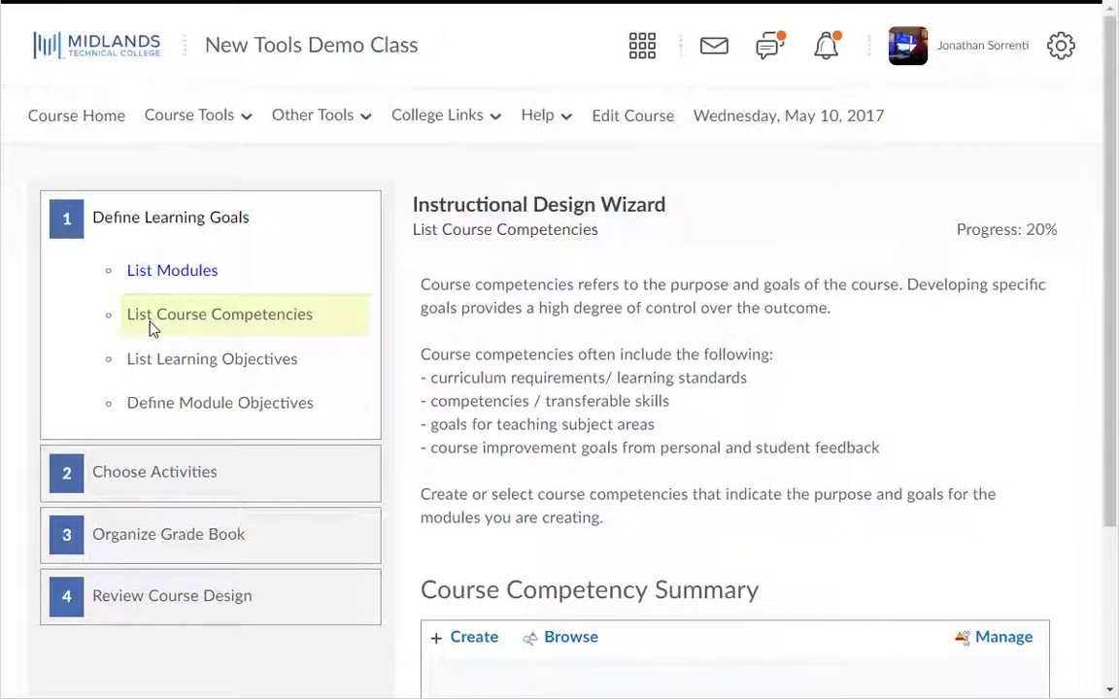
- Create the course competency "Use ID Wizard", describe it with the four wizard completion steps, and make it and its children visible to users
scroll(151, 328, down, 3)
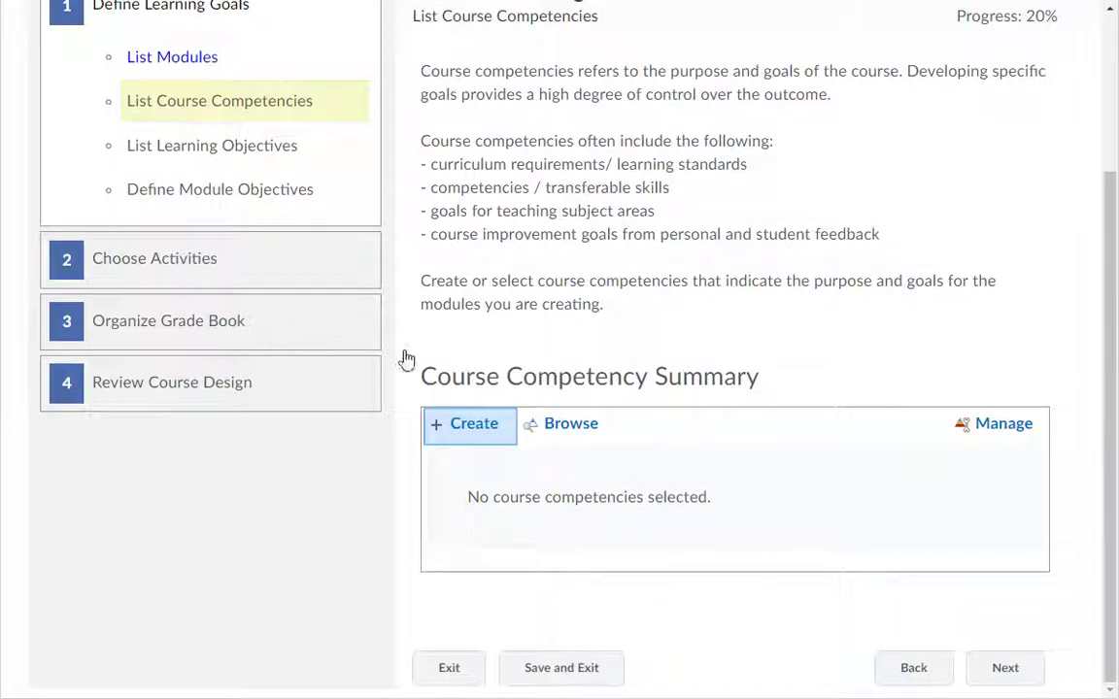
click(475, 433)
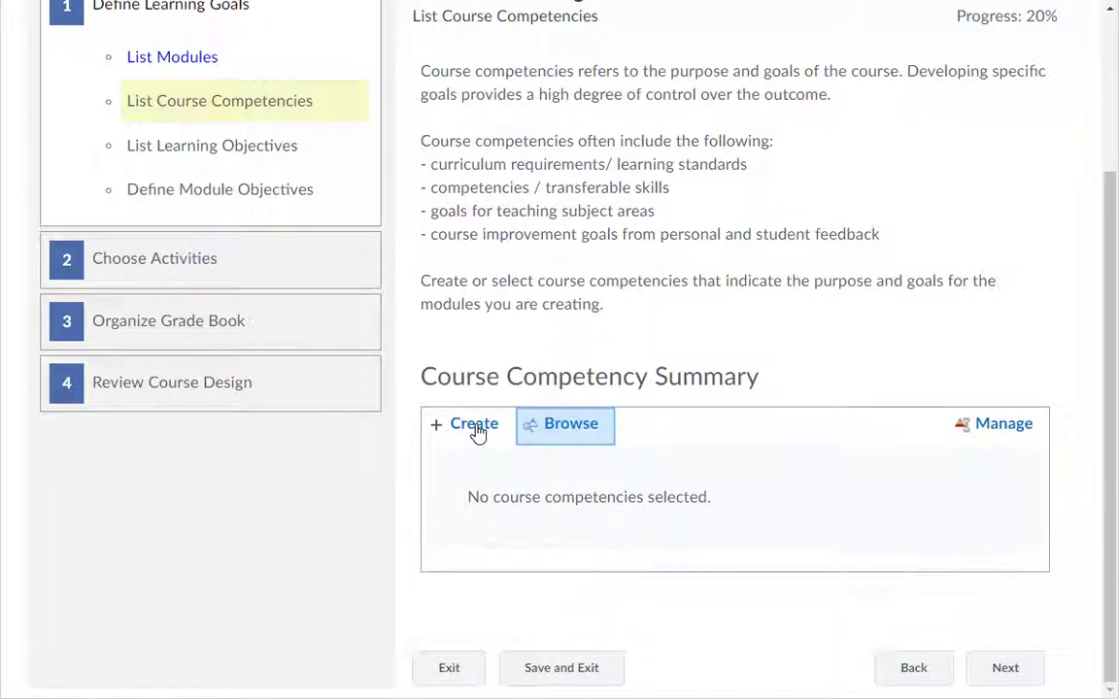
click(475, 433)
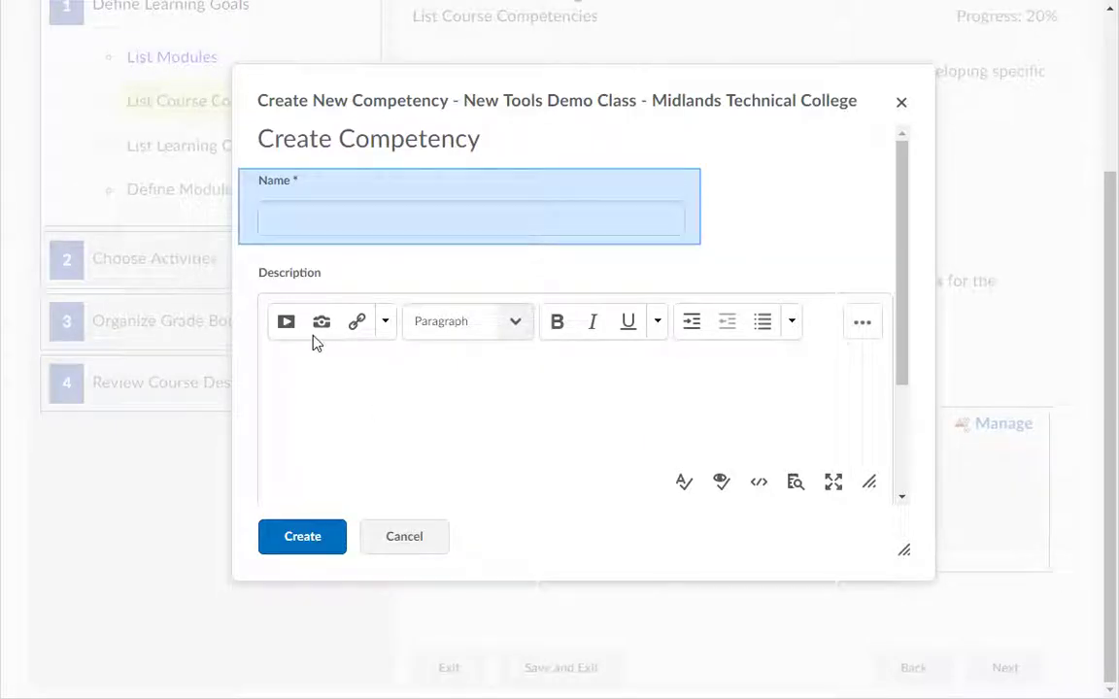
click(287, 202)
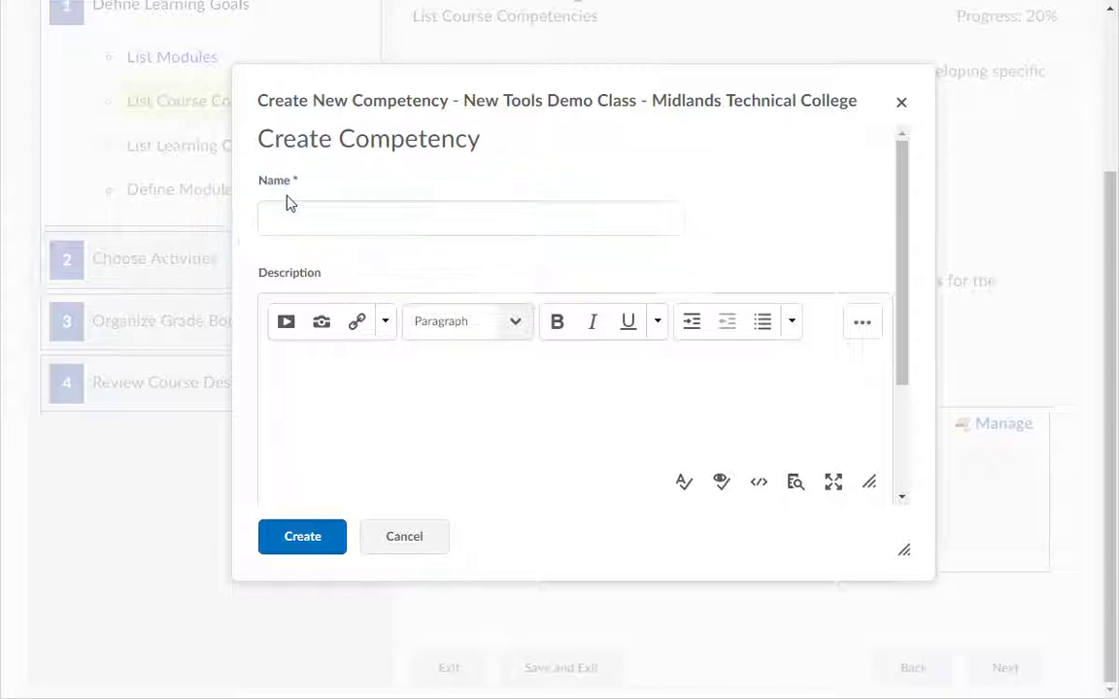
text(Use ID Wizard)
key(Tab)
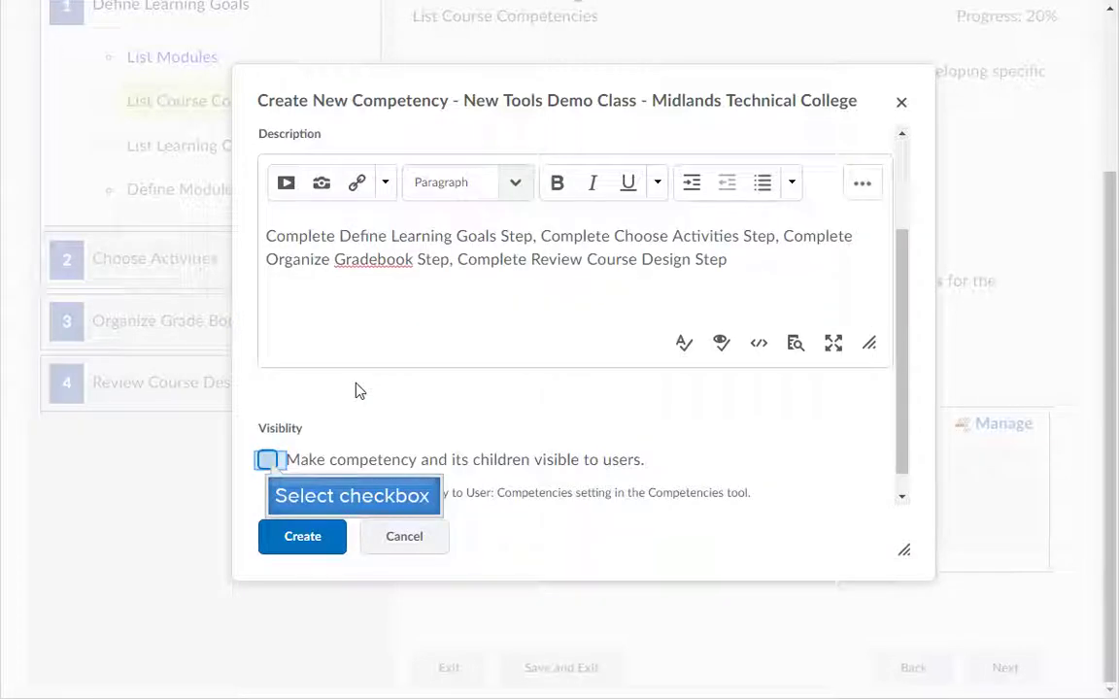
click(267, 461)
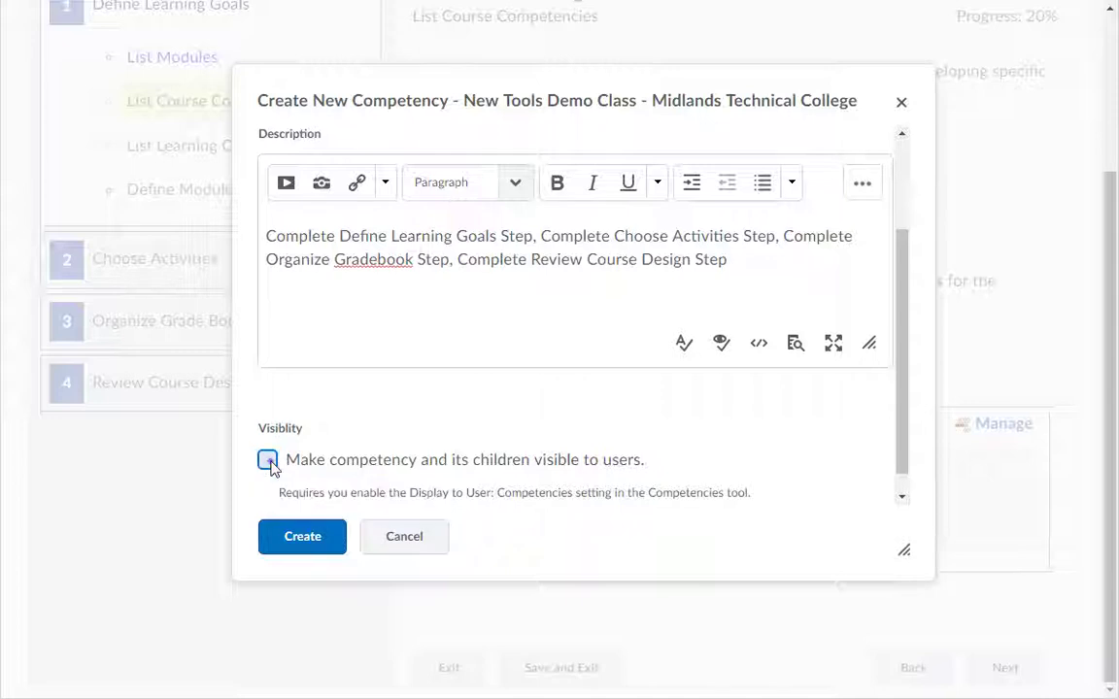
click(301, 540)
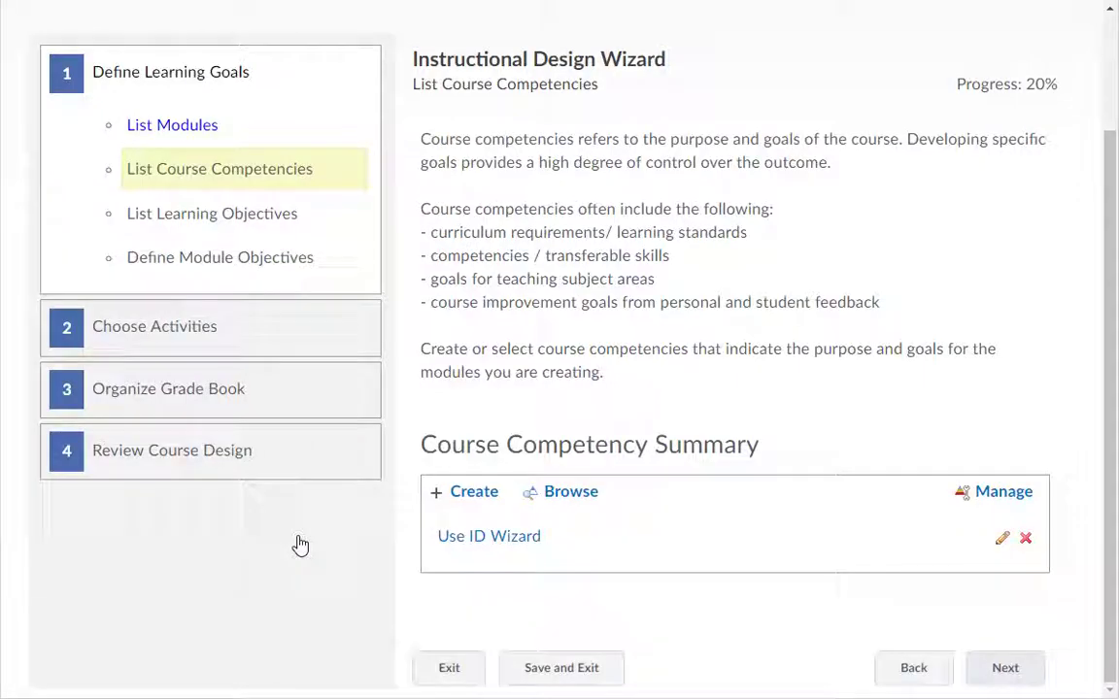
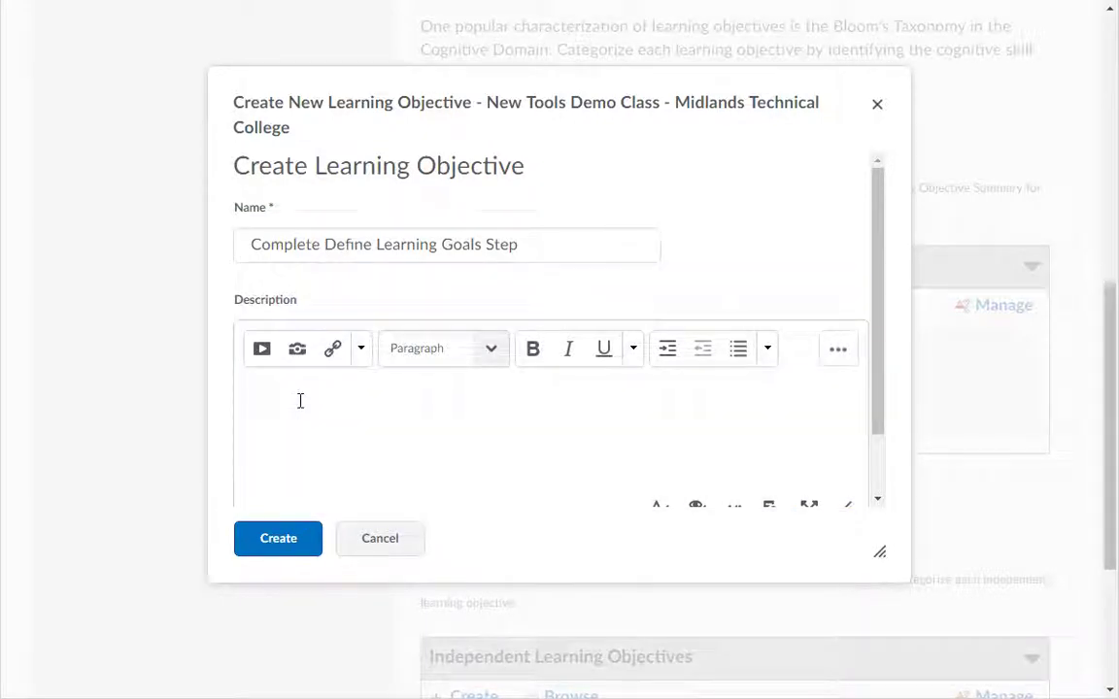
- Create learning objective "Complete Define Learning Goals Step" with description "List Modules, List Course Competencies, List Learning Objectives, and Define Module Objectives"
text(List Modules, List Course Competencies, List Learning Objectives, and Define Module Objectives)
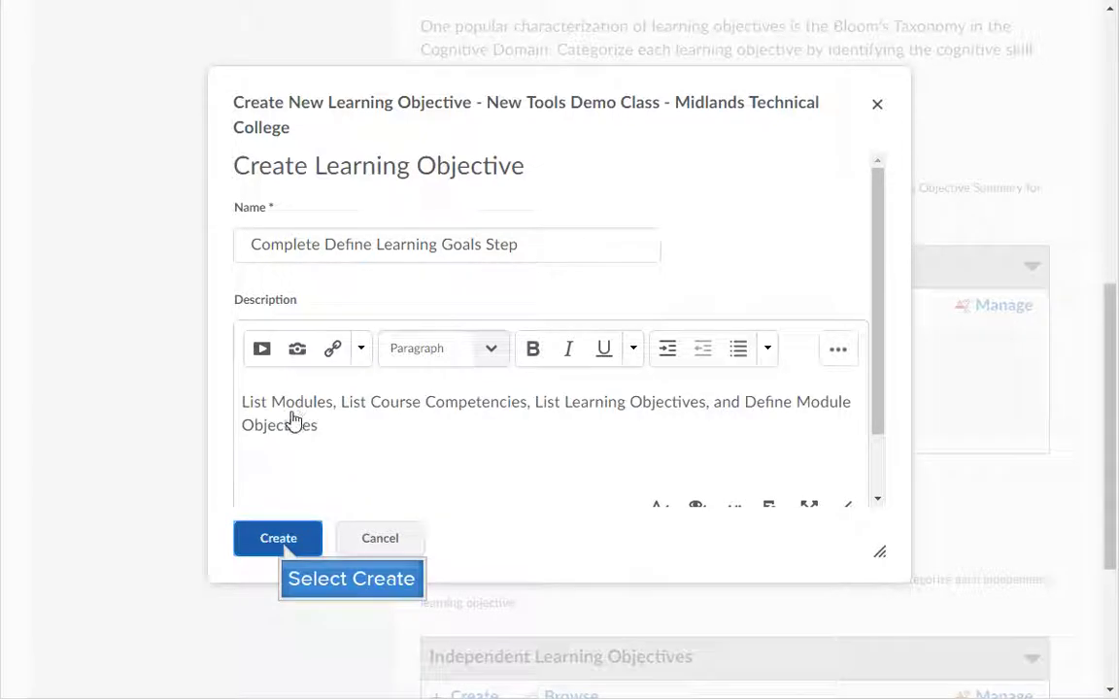
click(278, 540)
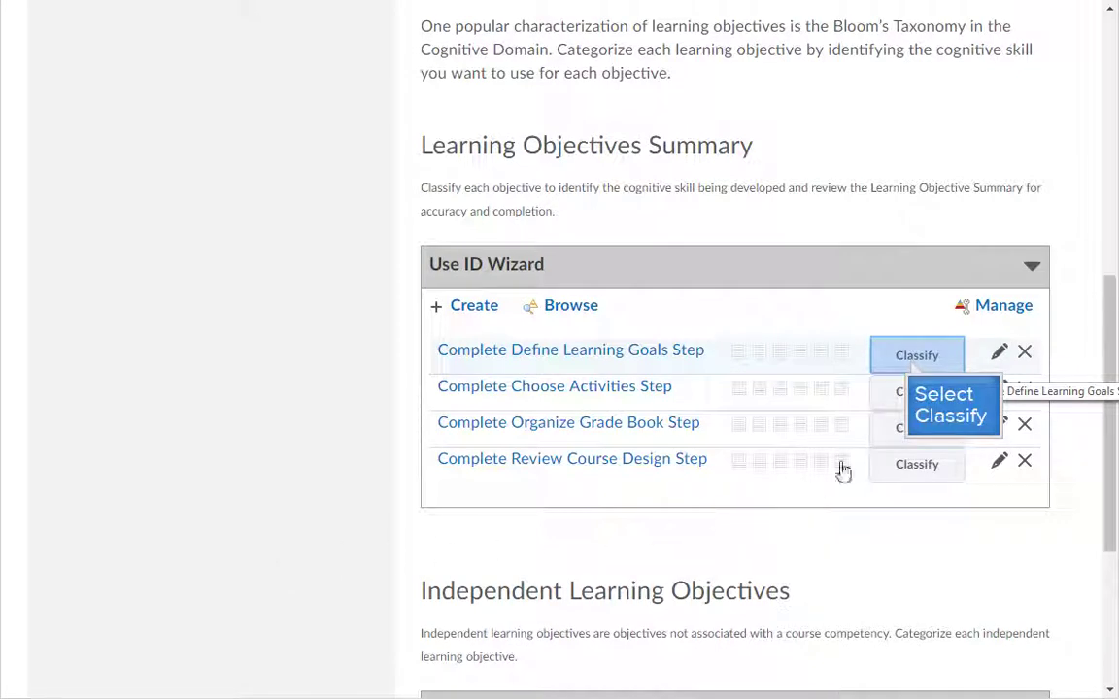
- Classify the Complete Define Learning Goals Step objective as Applying, Understanding and Remembering, and continue to defining module objectives
click(914, 357)
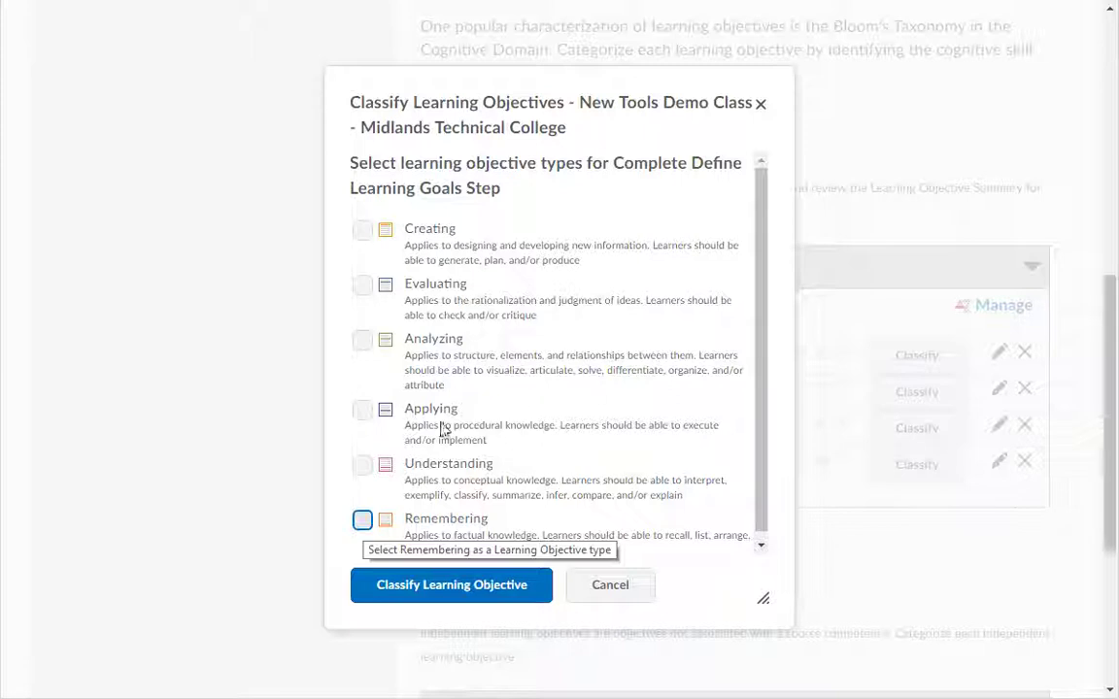
click(362, 521)
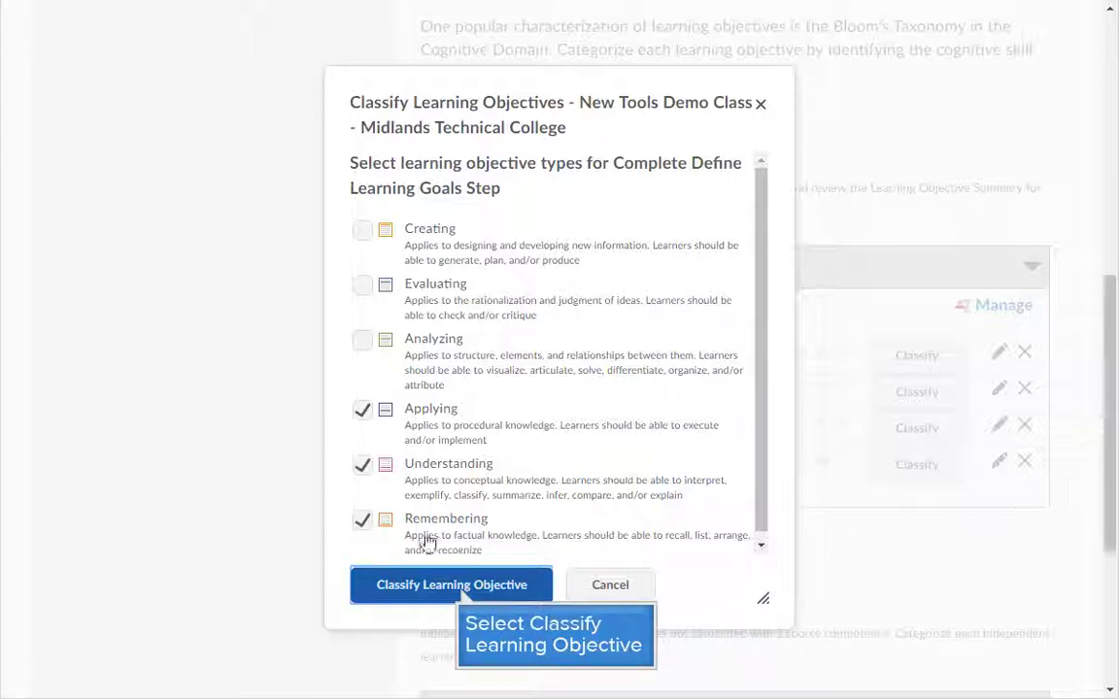
click(463, 588)
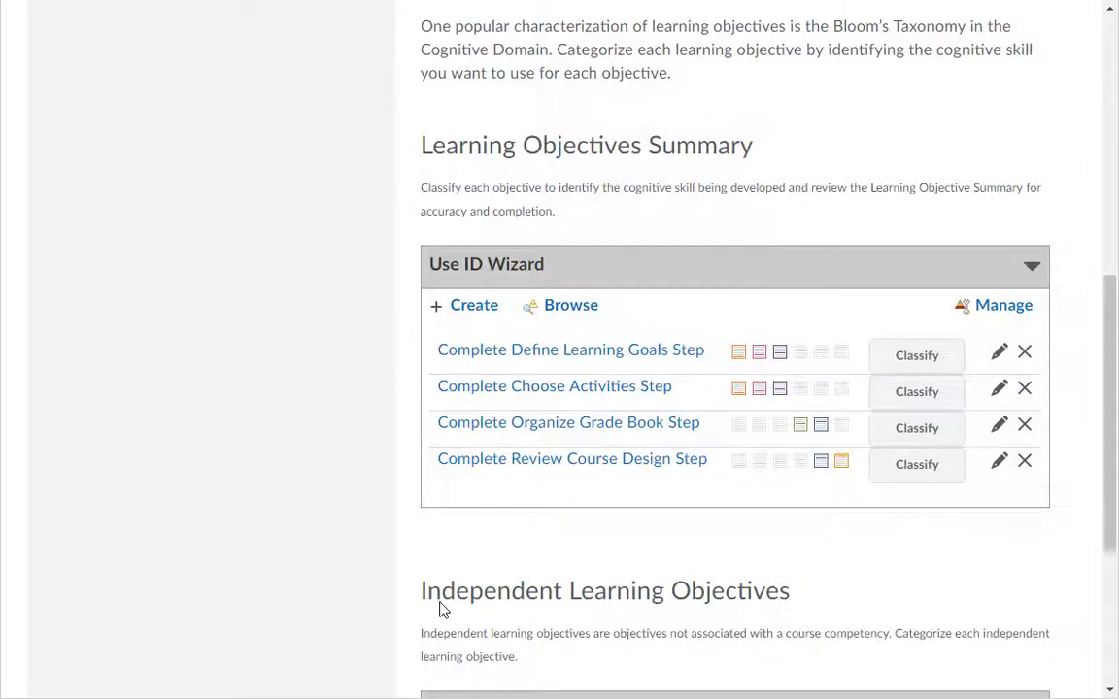
scroll(442, 610, down, 3)
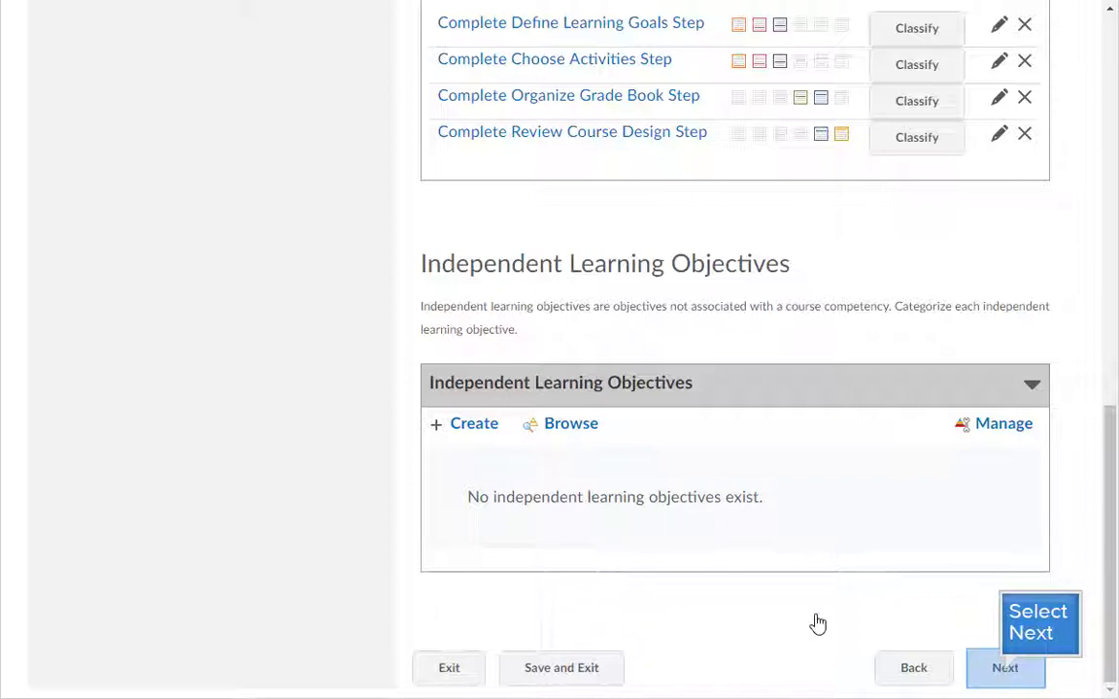
click(1005, 670)
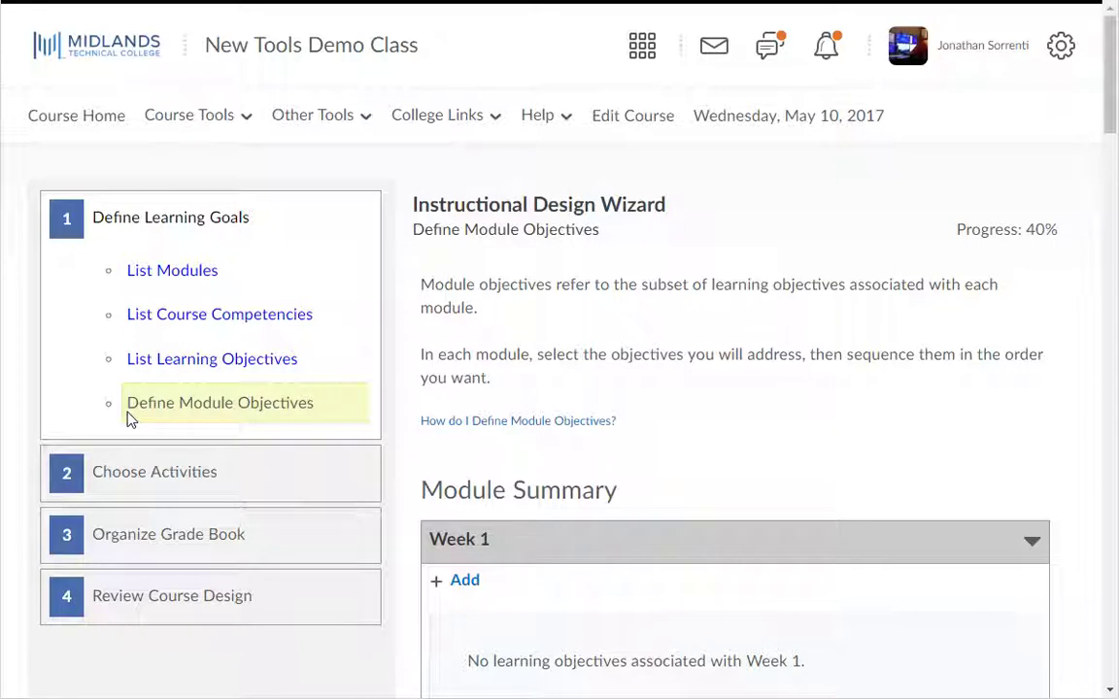
- Associate the Complete Choose Activities Step objective with the Week 1 module and continue to designing assessments
scroll(130, 420, down, 3)
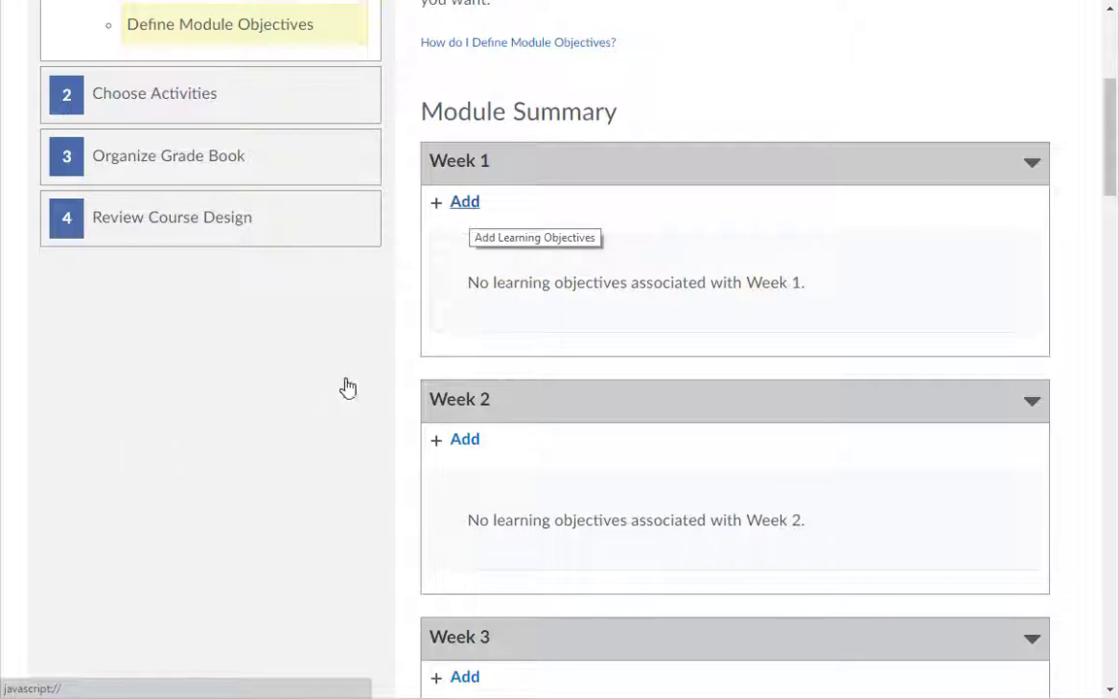
click(465, 203)
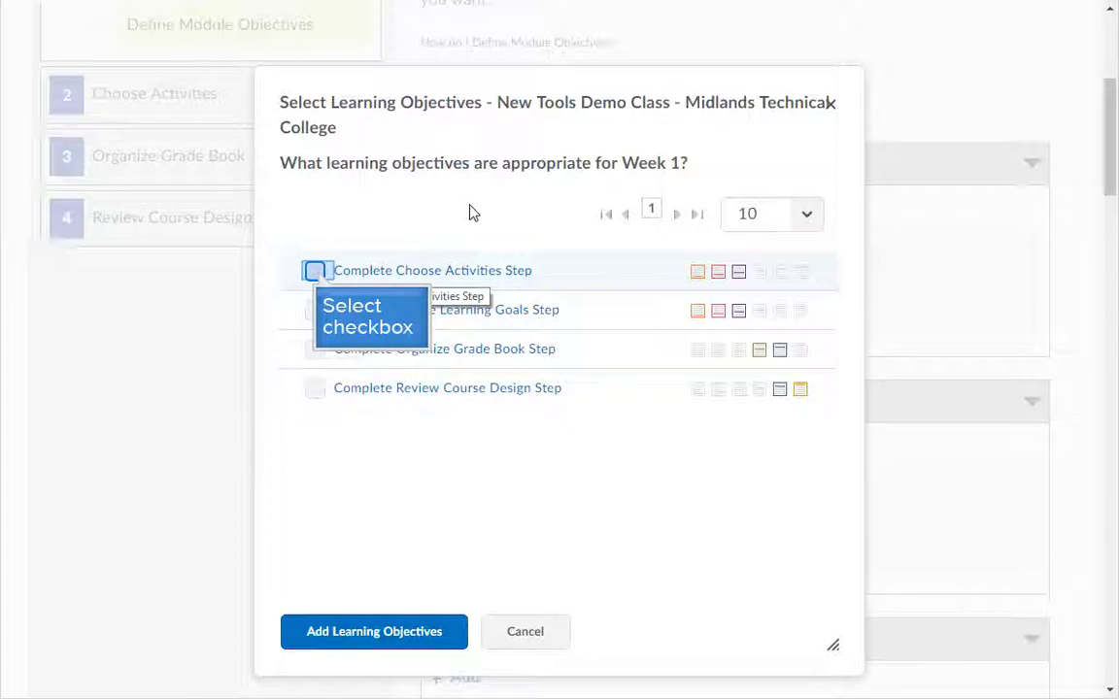
click(315, 273)
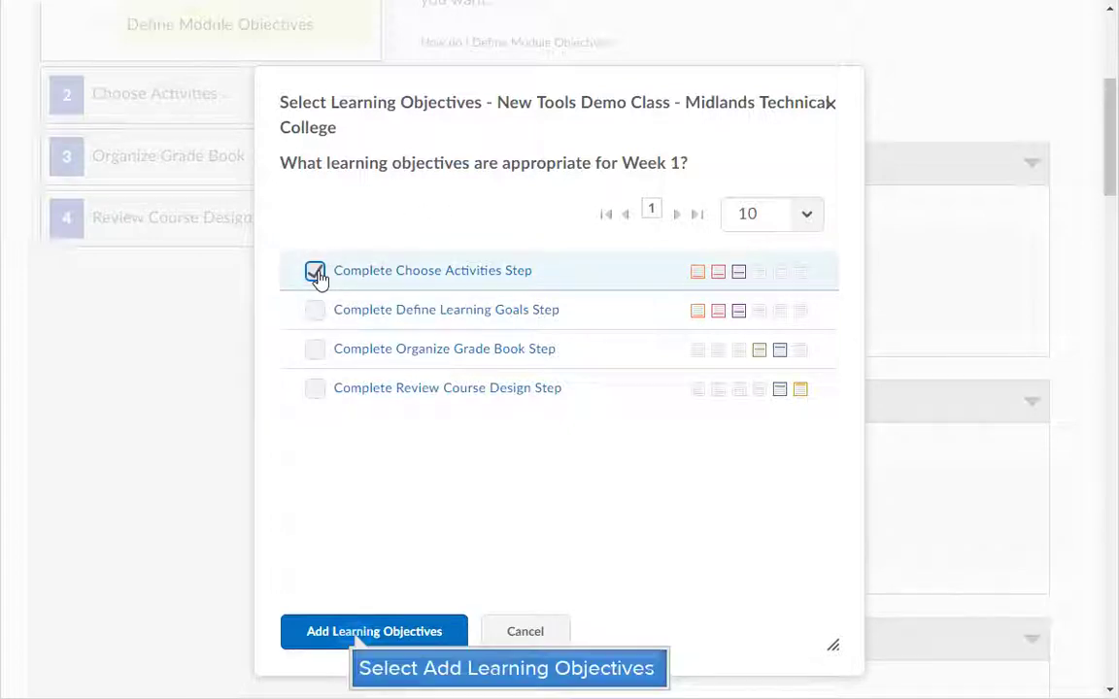
click(357, 637)
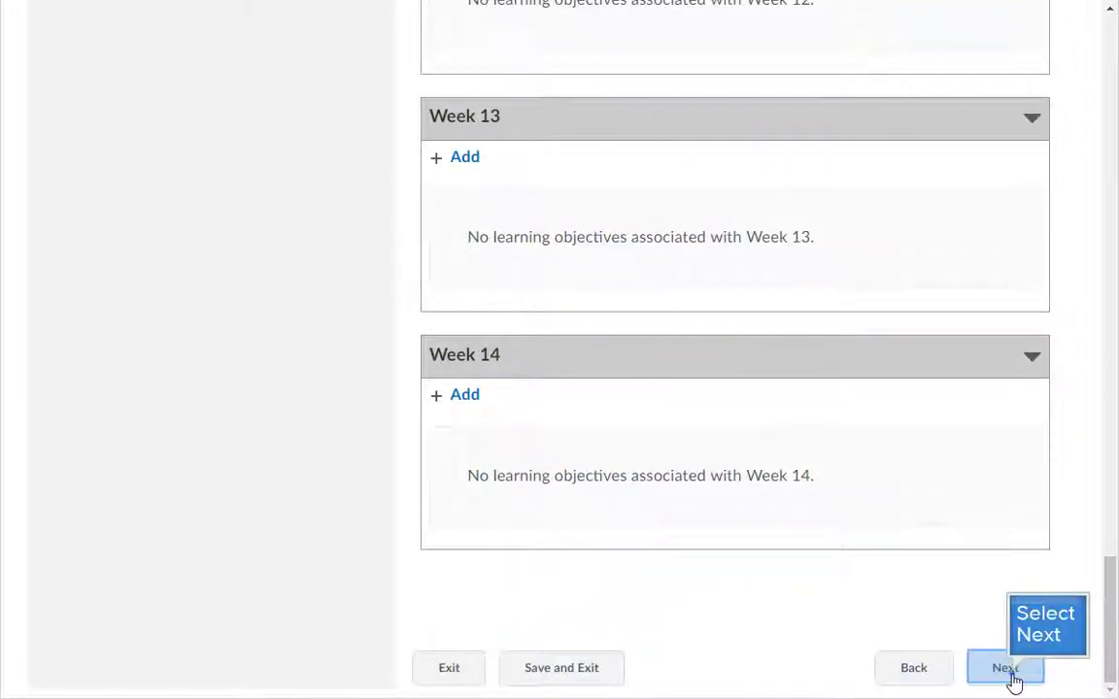
click(1005, 668)
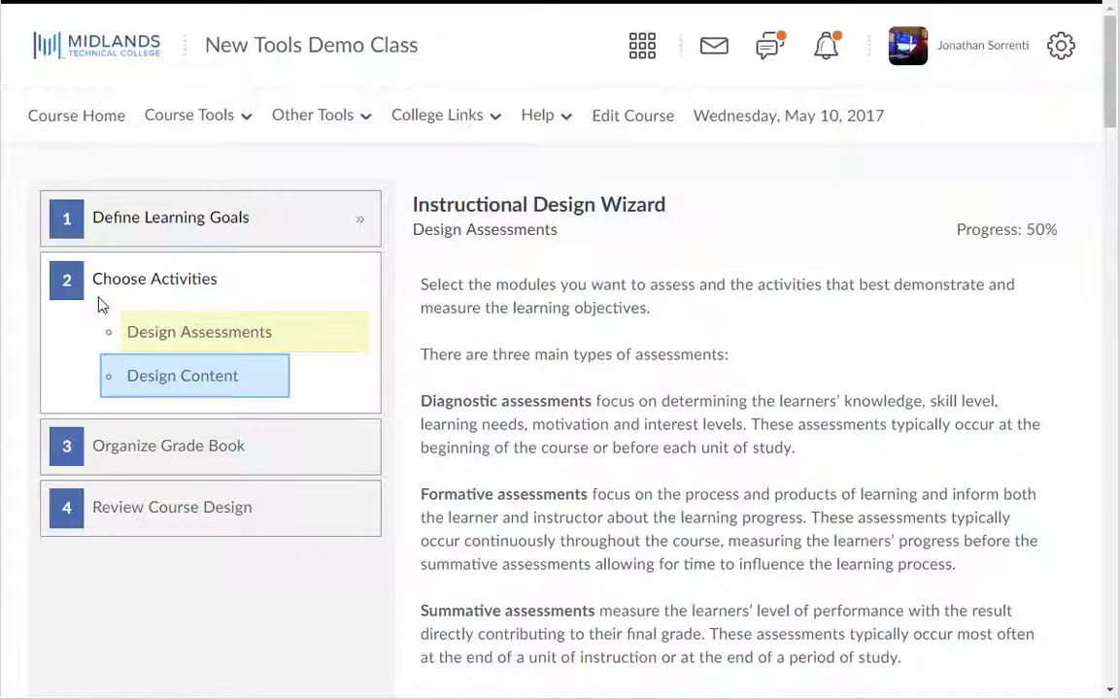
- Add the Presentation (General) assessment to Week 1 for the Complete Choose Activities Step objective, using the Direct Instruction approach
scroll(101, 305, down, 3)
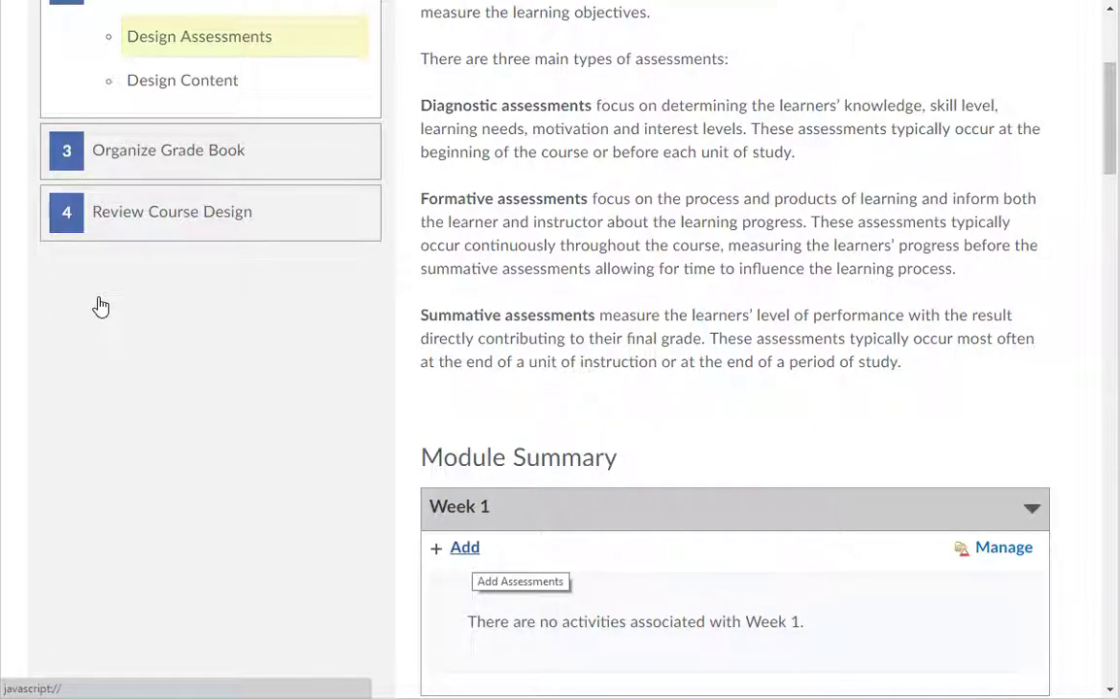
key(Tab)
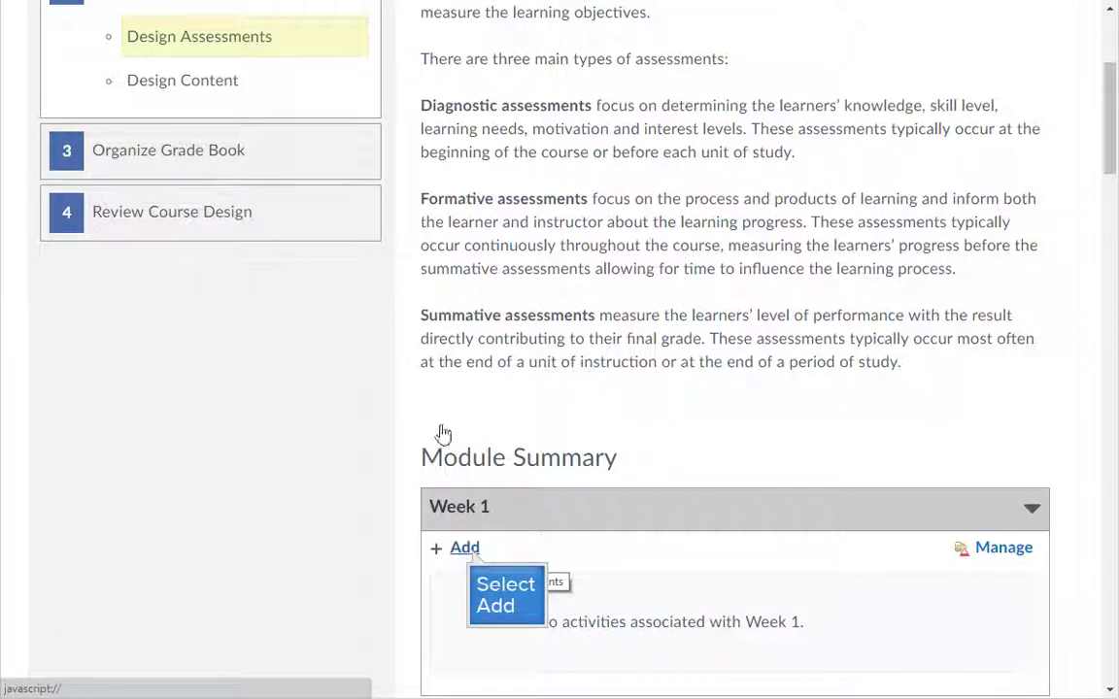
click(464, 548)
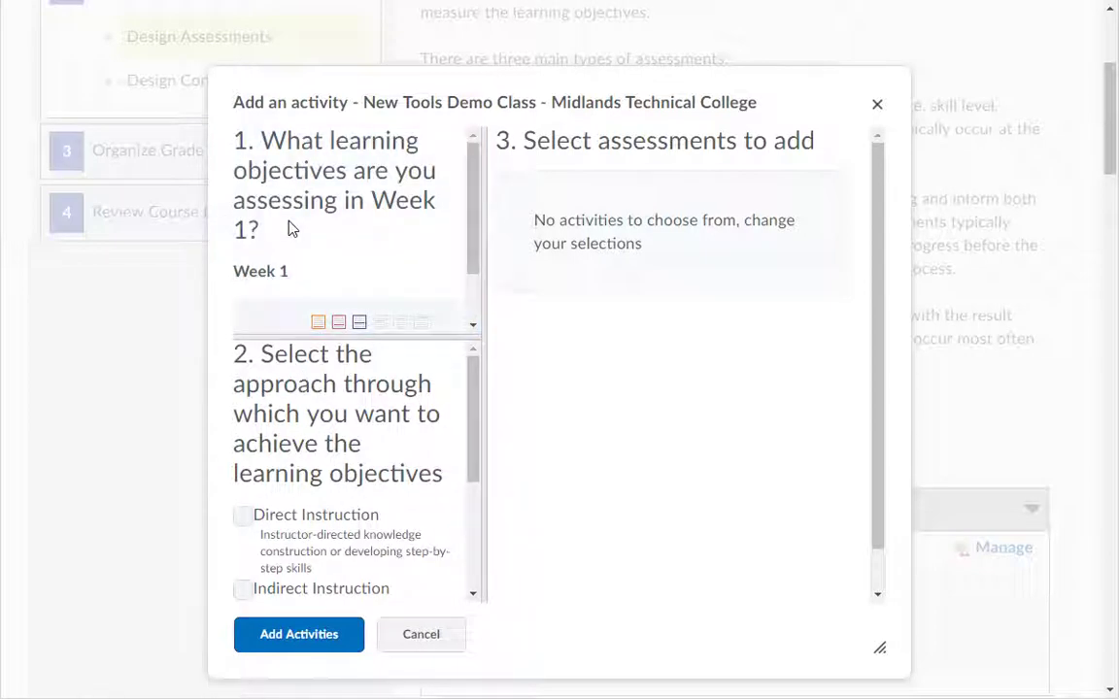
scroll(291, 229, down, 1)
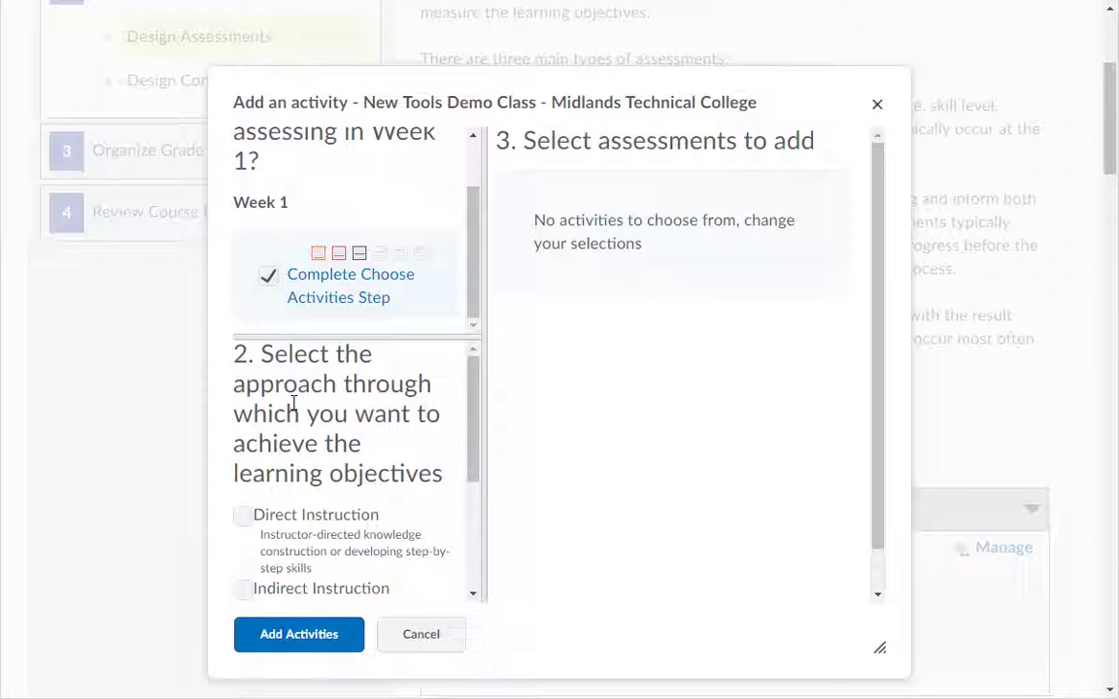
scroll(294, 403, down, 2)
click(270, 361)
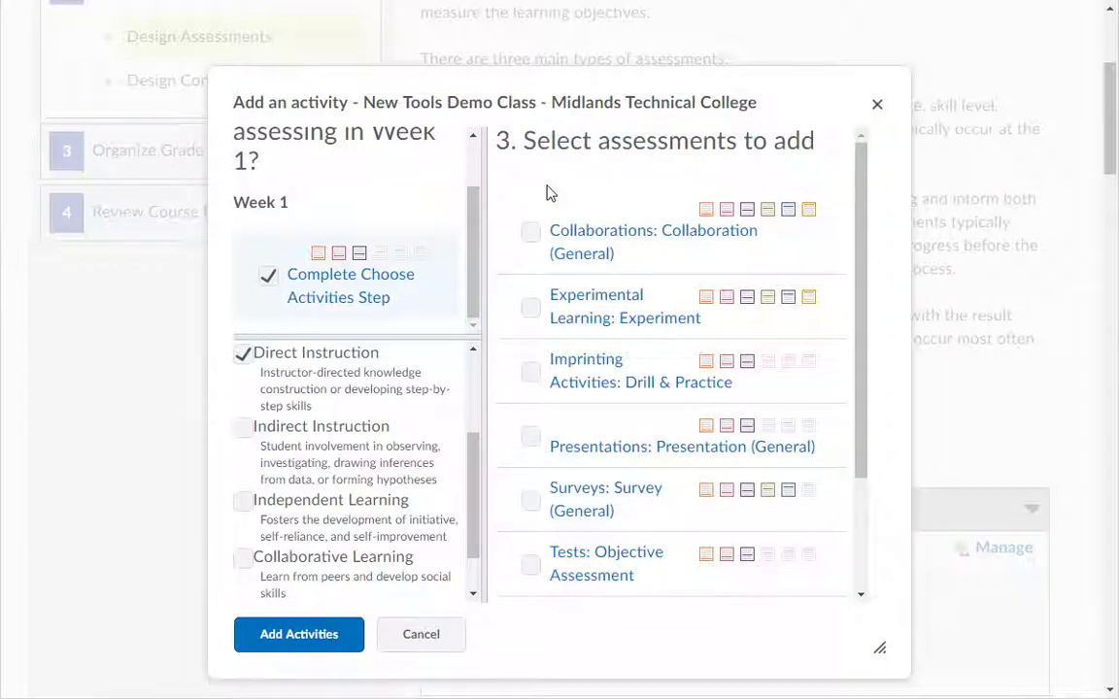
click(311, 639)
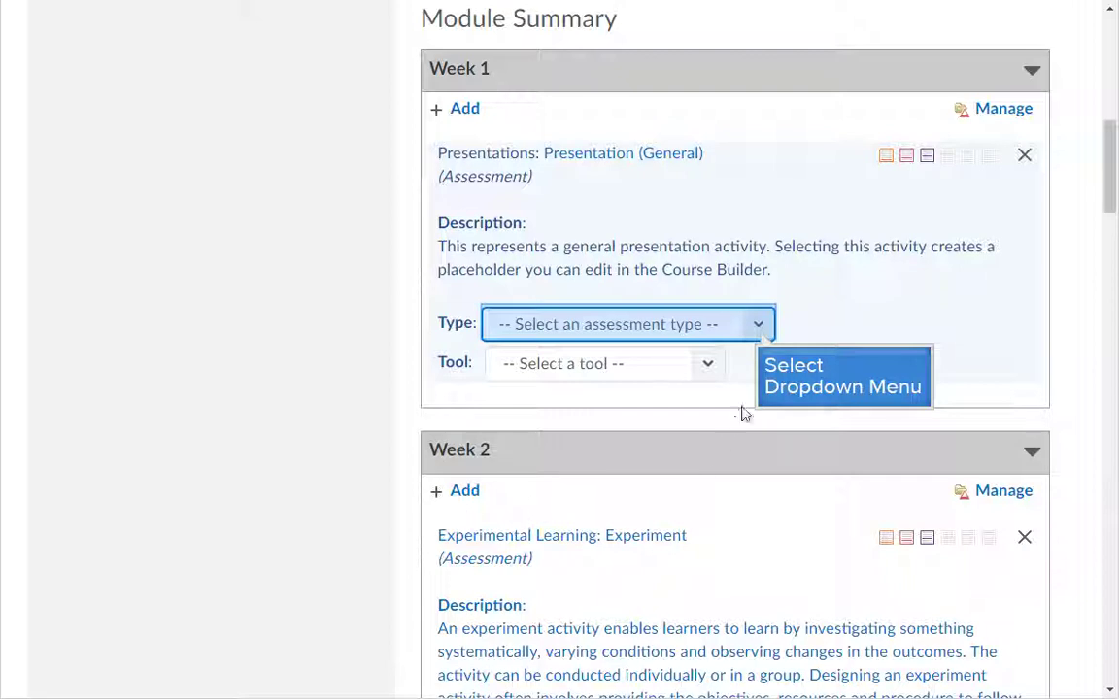
- Set the Week 1 presentation's type to Formative Assessment and its tool to Dropbox, and continue to designing content
click(761, 332)
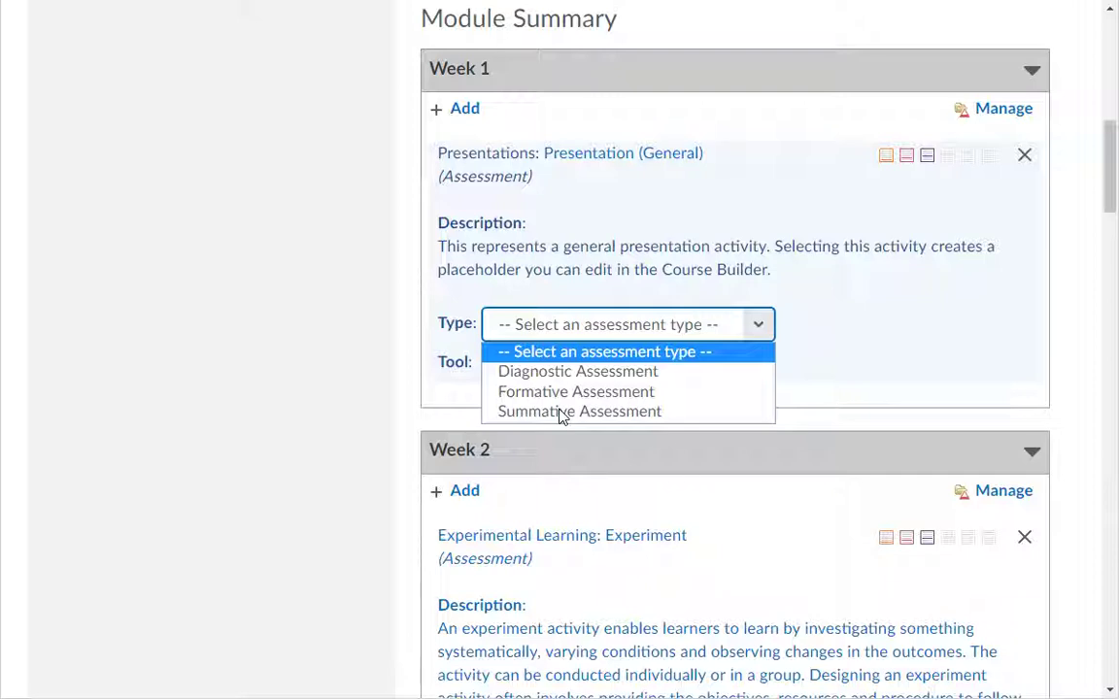
key(Down)
key(Down)
key(Return)
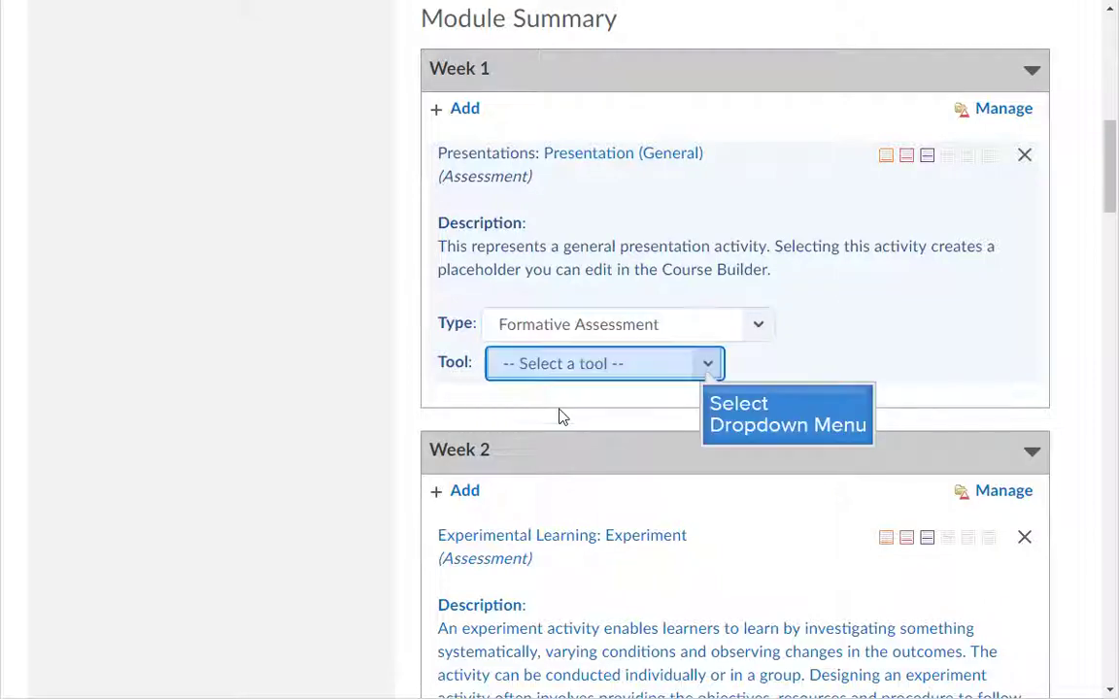
click(707, 371)
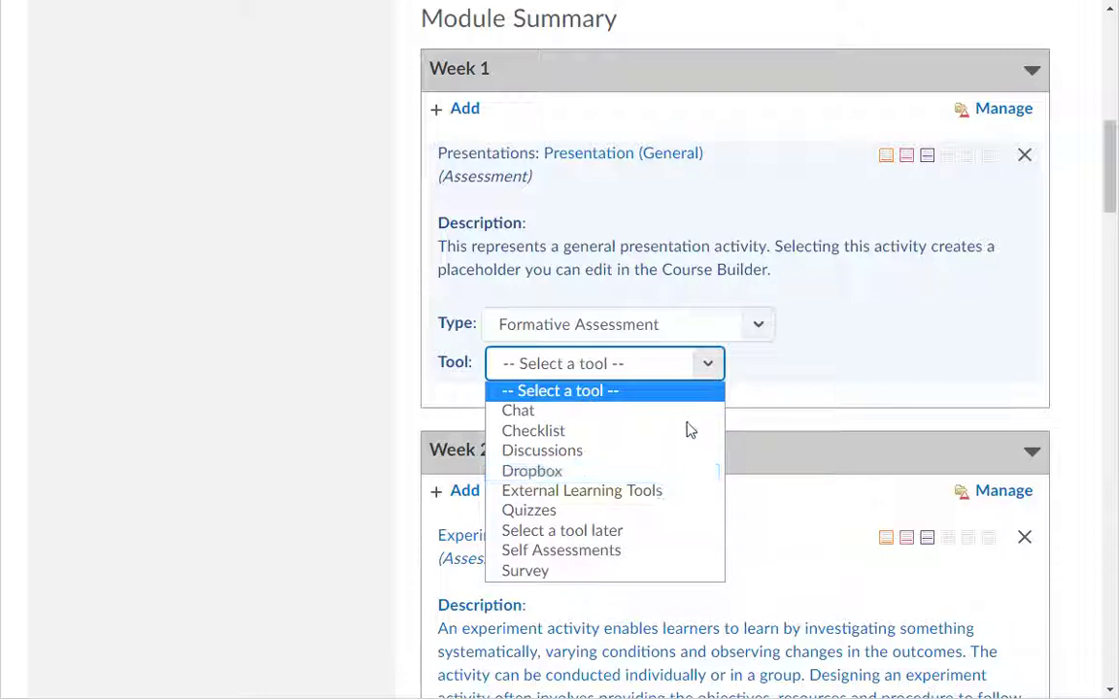
click(686, 473)
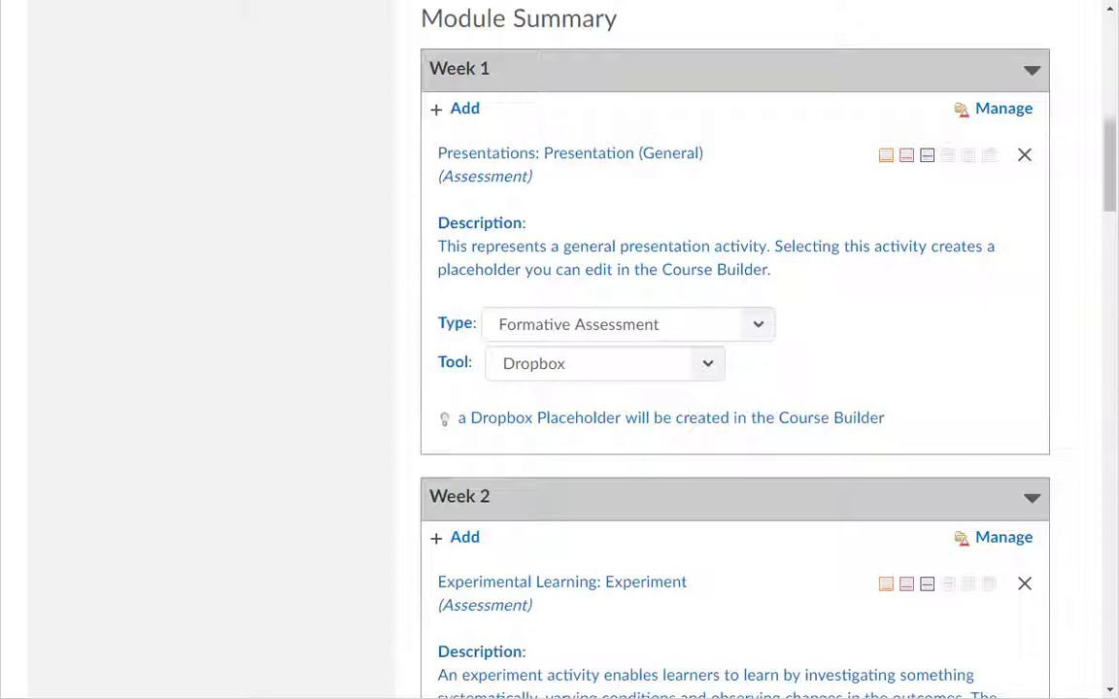
scroll(734, 349, down, 10)
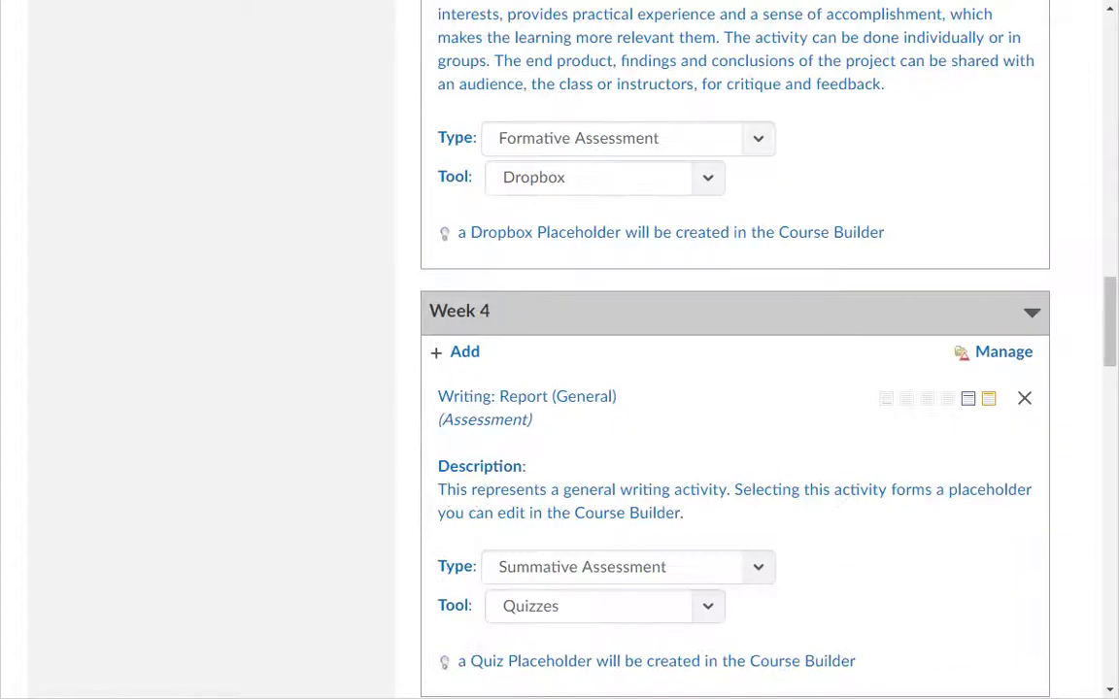
scroll(734, 350, down, 20)
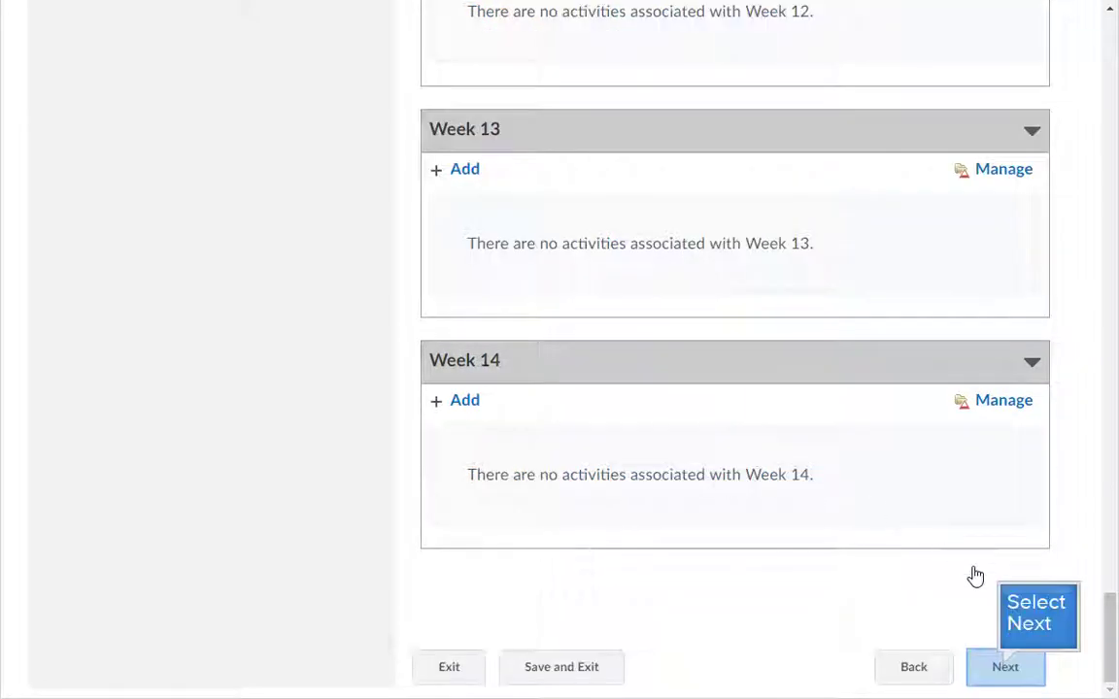
click(1005, 668)
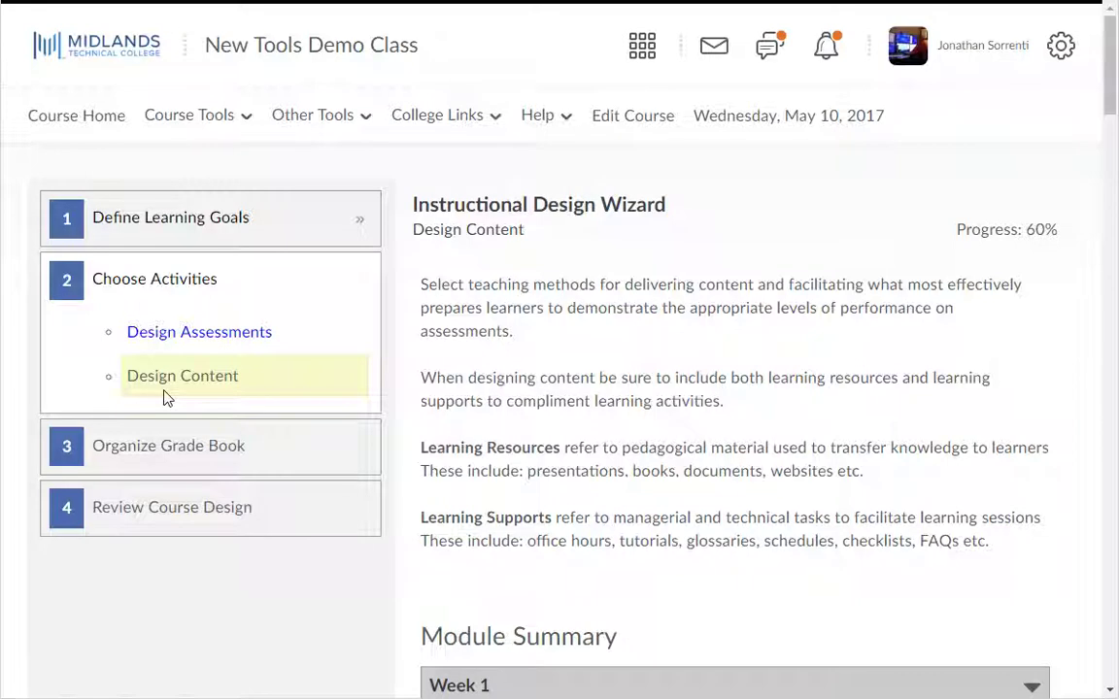
- Add the Explicit Teaching: Tutorial content activity to Week 1, using the Direct Instruction approach
scroll(165, 398, down, 4)
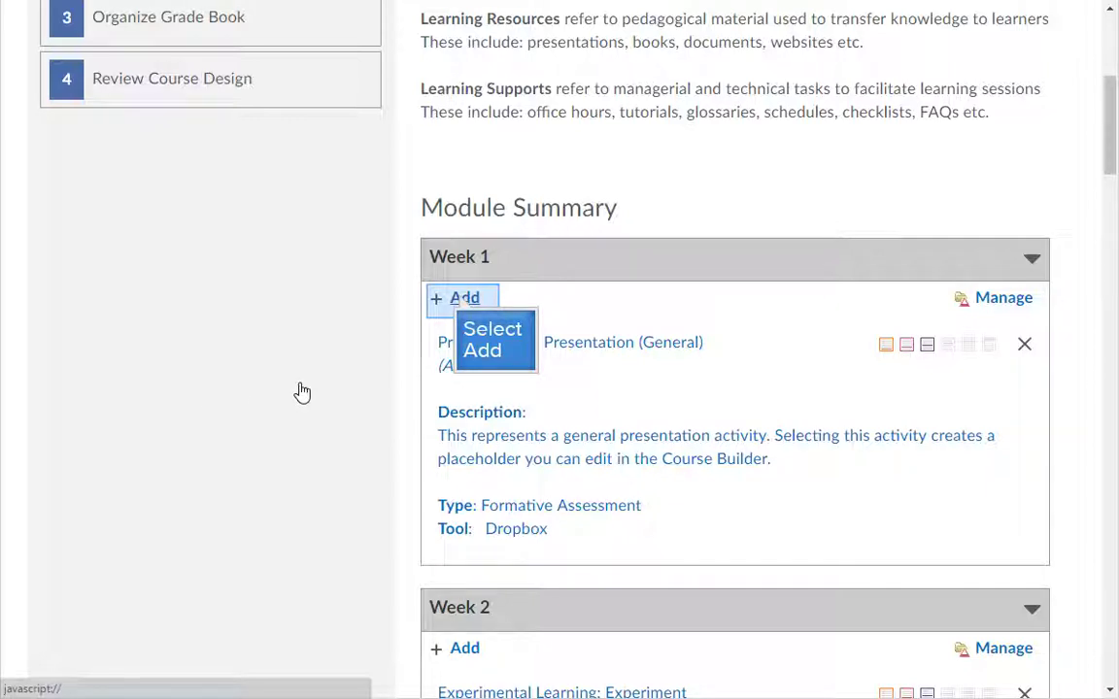
click(462, 300)
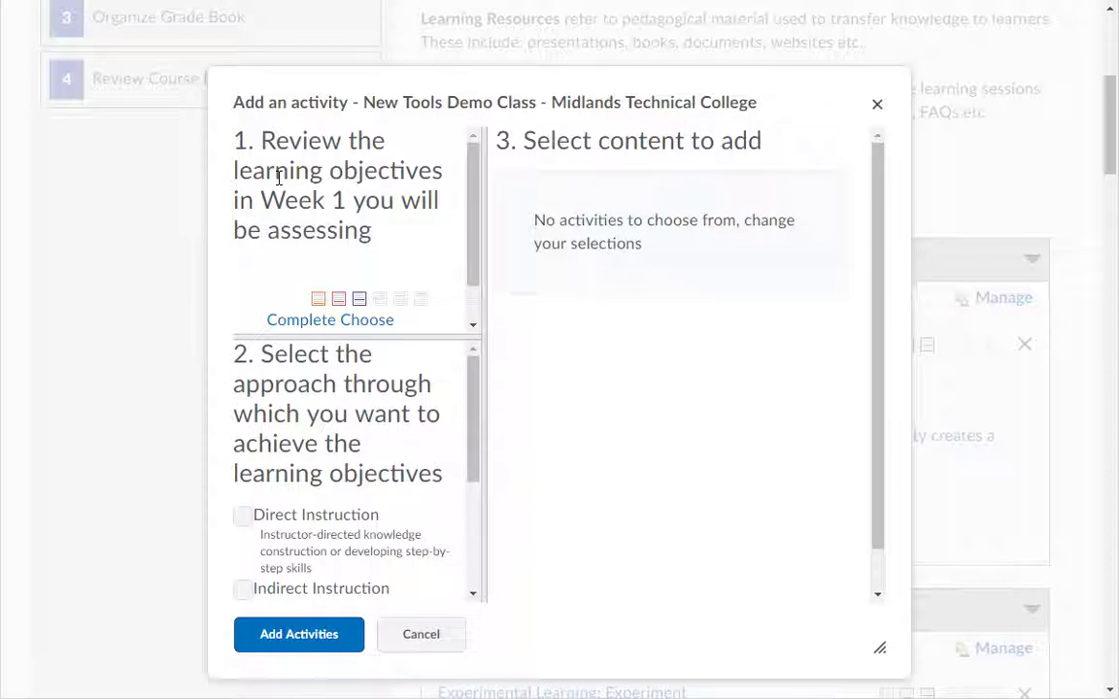
scroll(276, 179, down, 1)
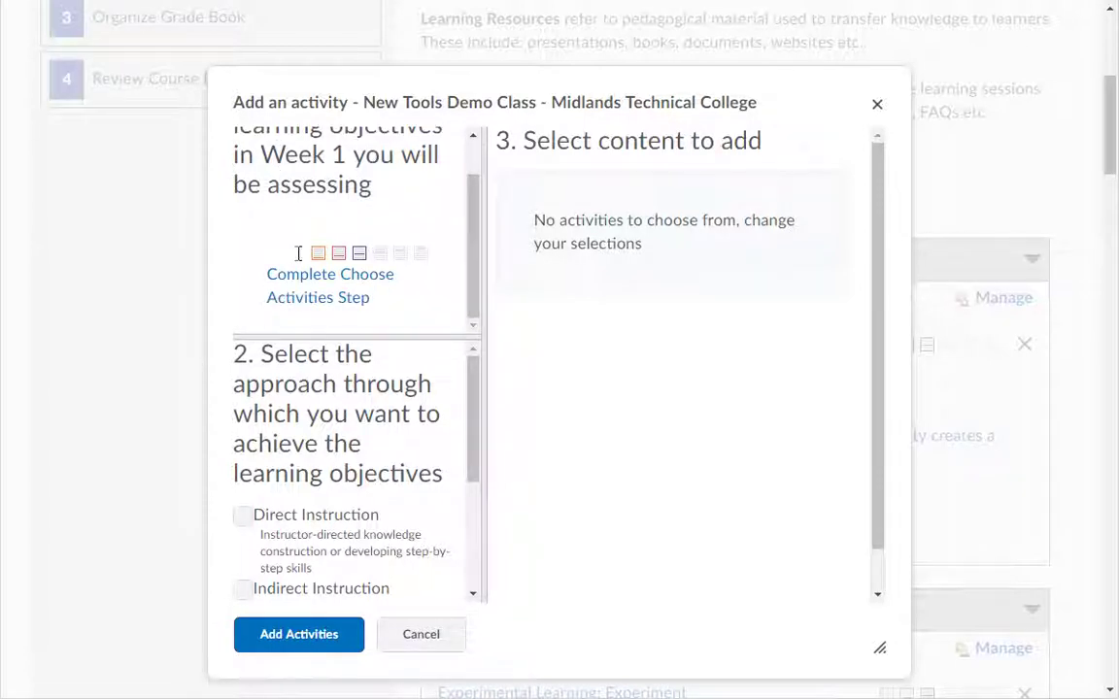
scroll(304, 424, down, 3)
click(305, 430)
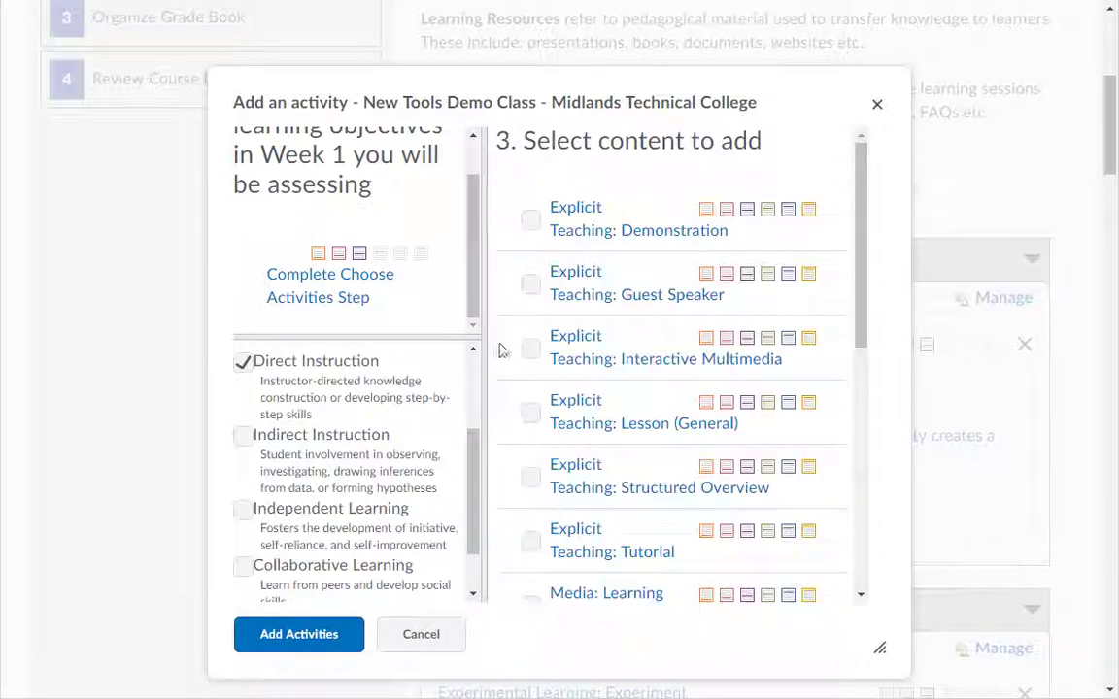
click(551, 169)
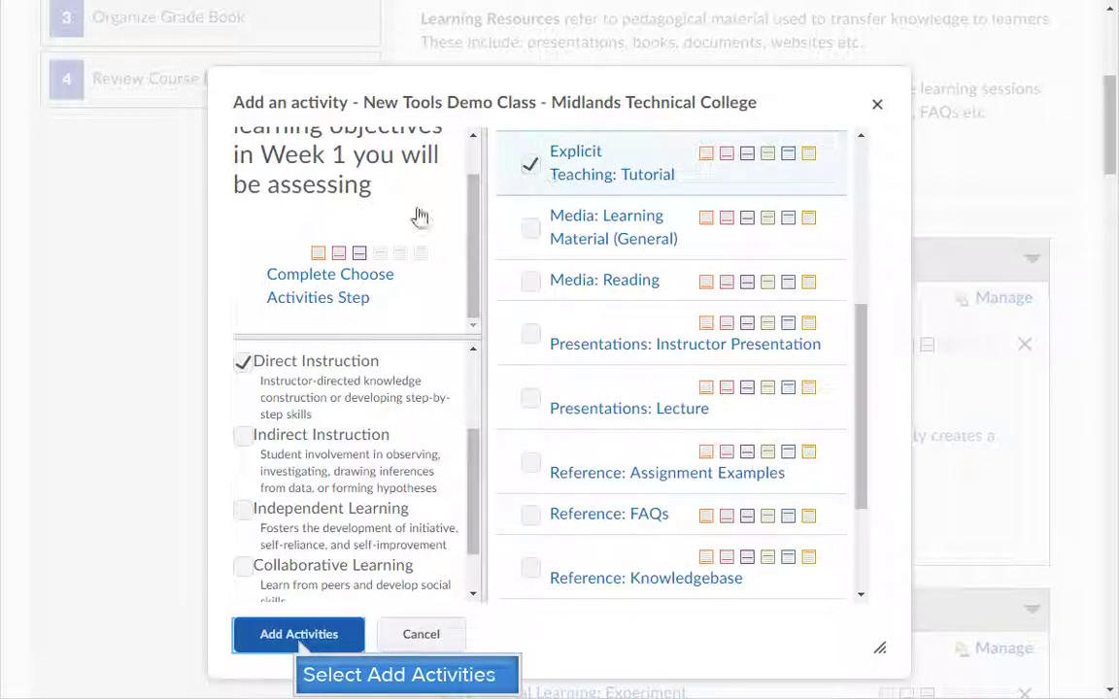
click(299, 641)
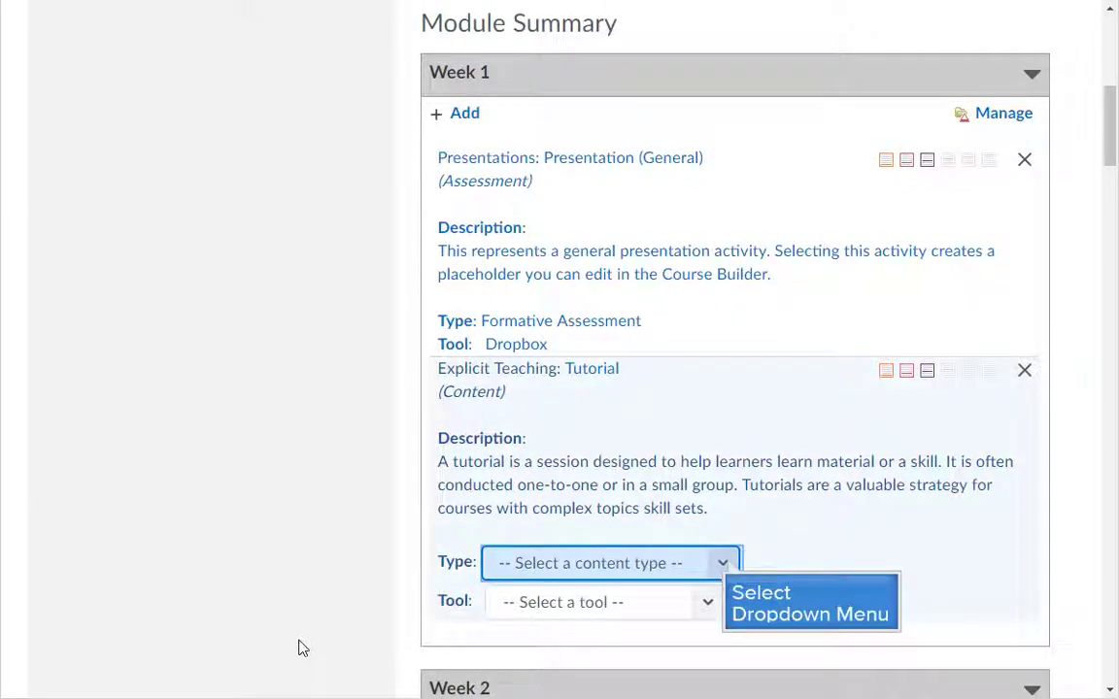
- Set the Week 1 tutorial's type to Learning Resources and its tool to Content, and continue to choosing the grading system
click(728, 564)
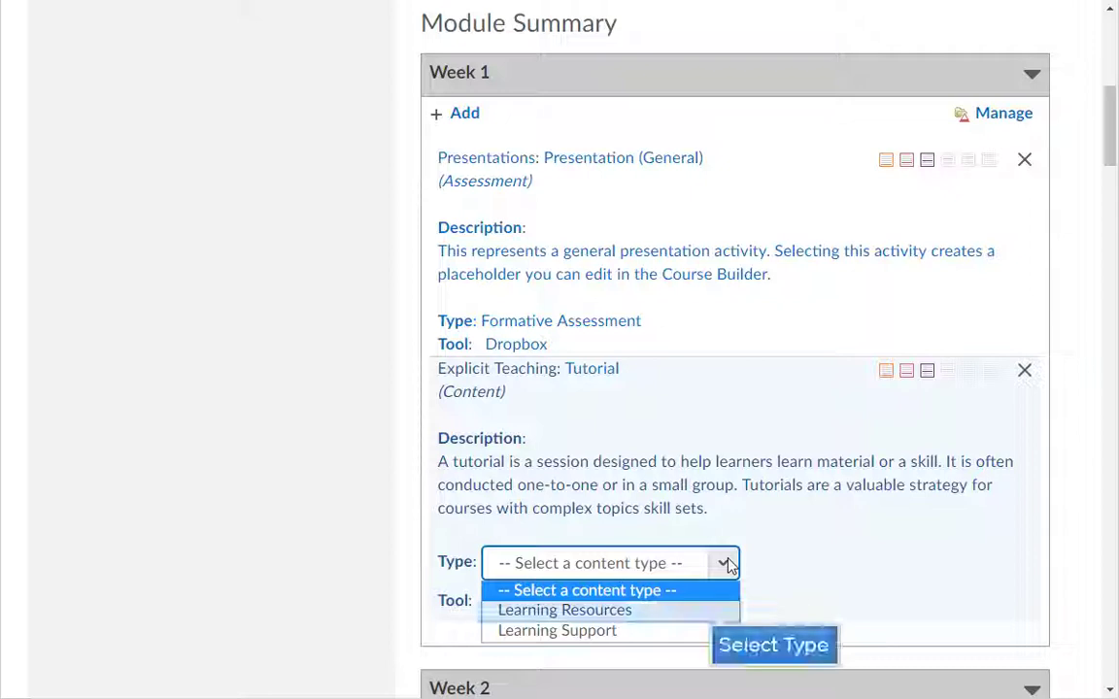
click(713, 611)
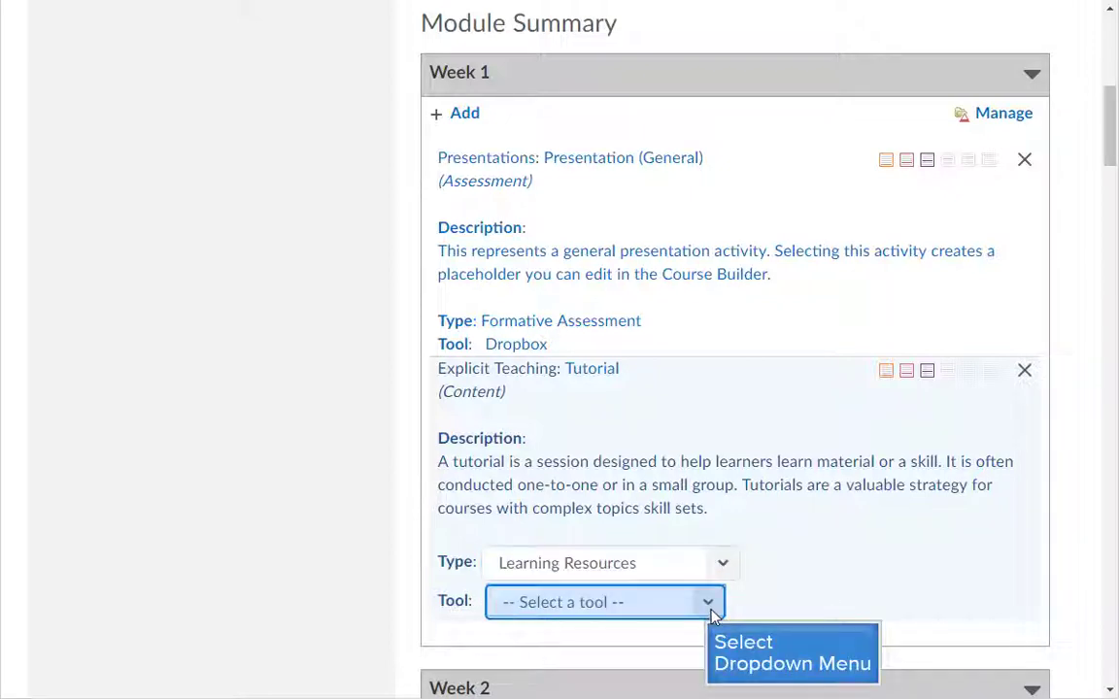
click(710, 604)
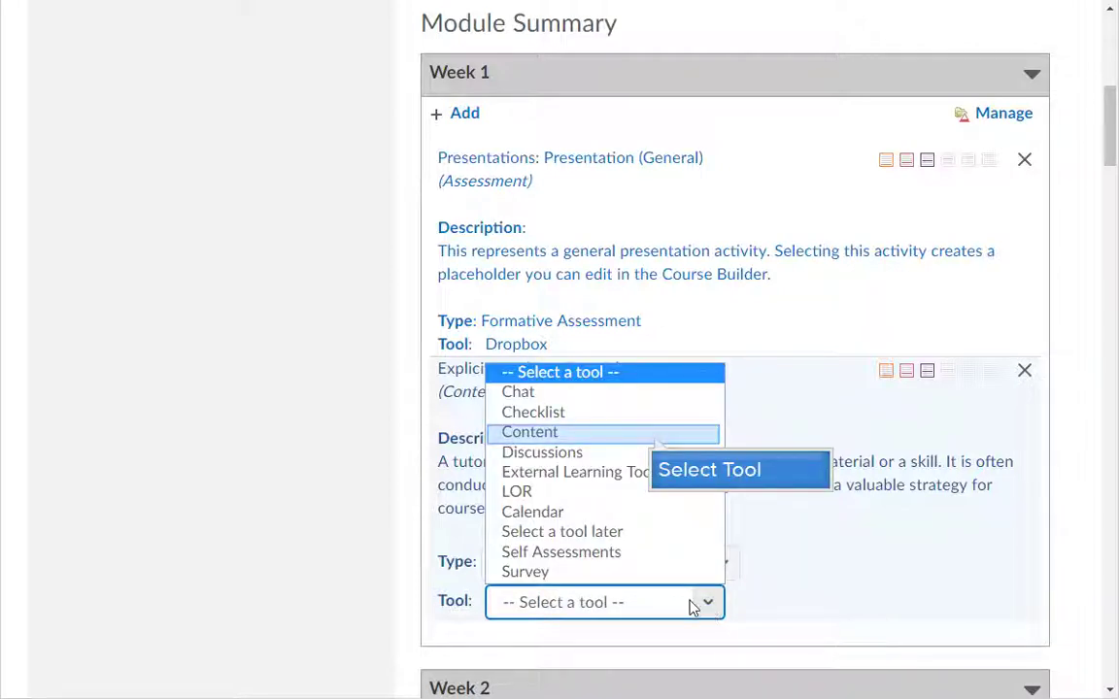
click(653, 439)
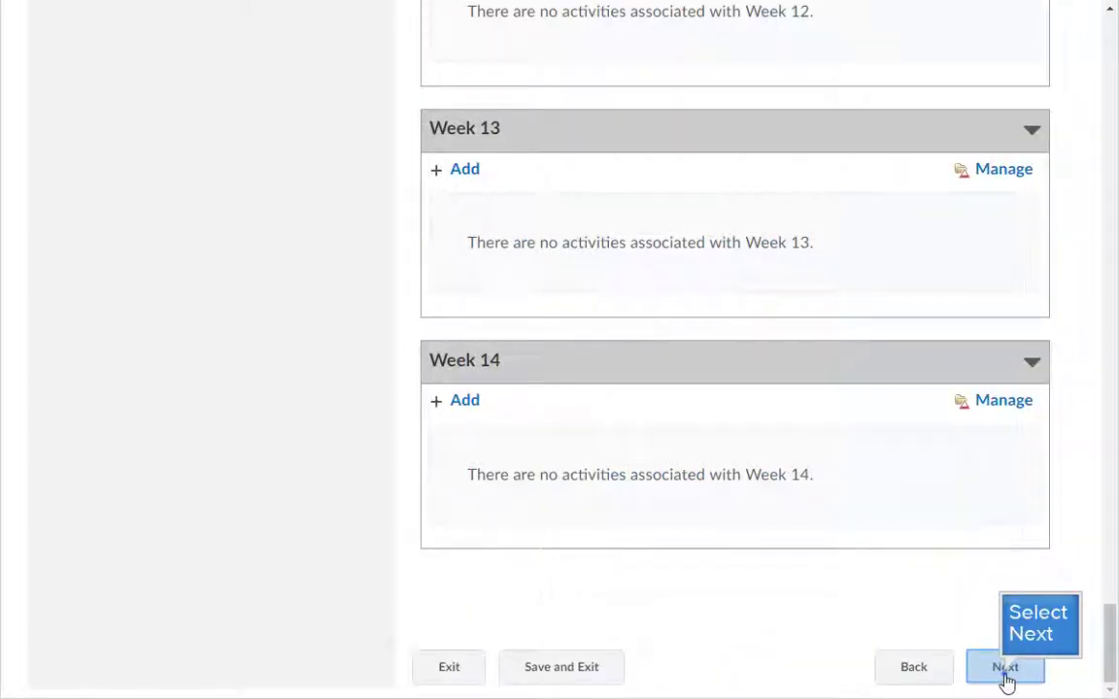
click(1006, 677)
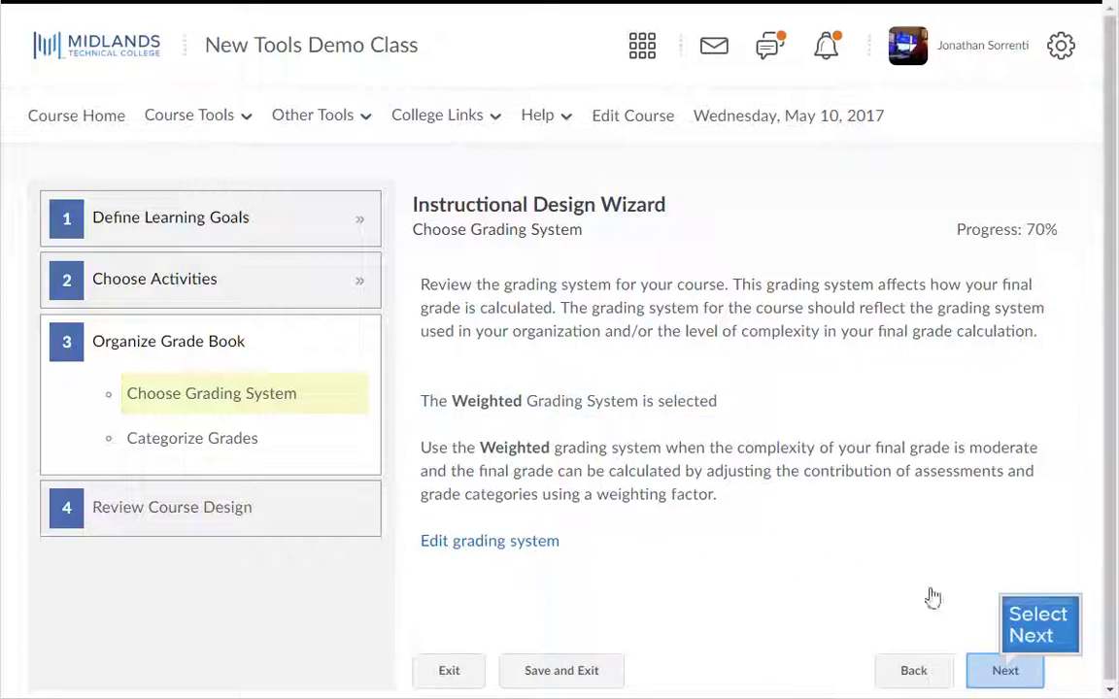
- Accept the Weighted grading system, assign the Week 1 presentation to the Homework grade category, and continue to the course design review
click(1006, 676)
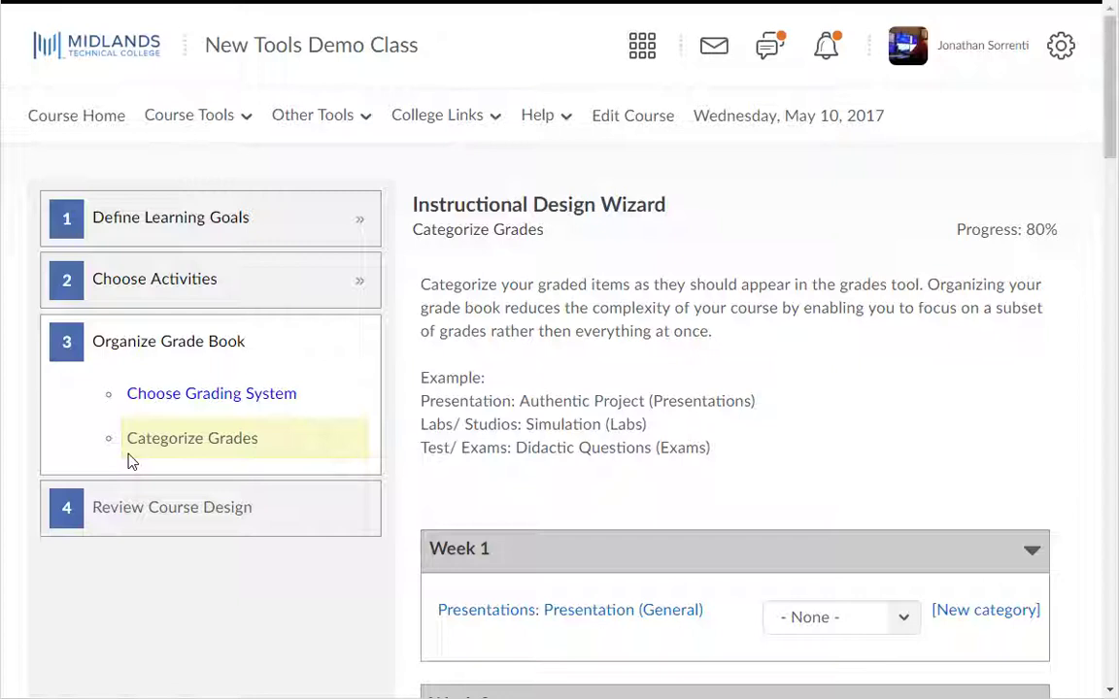
scroll(291, 457, down, 2)
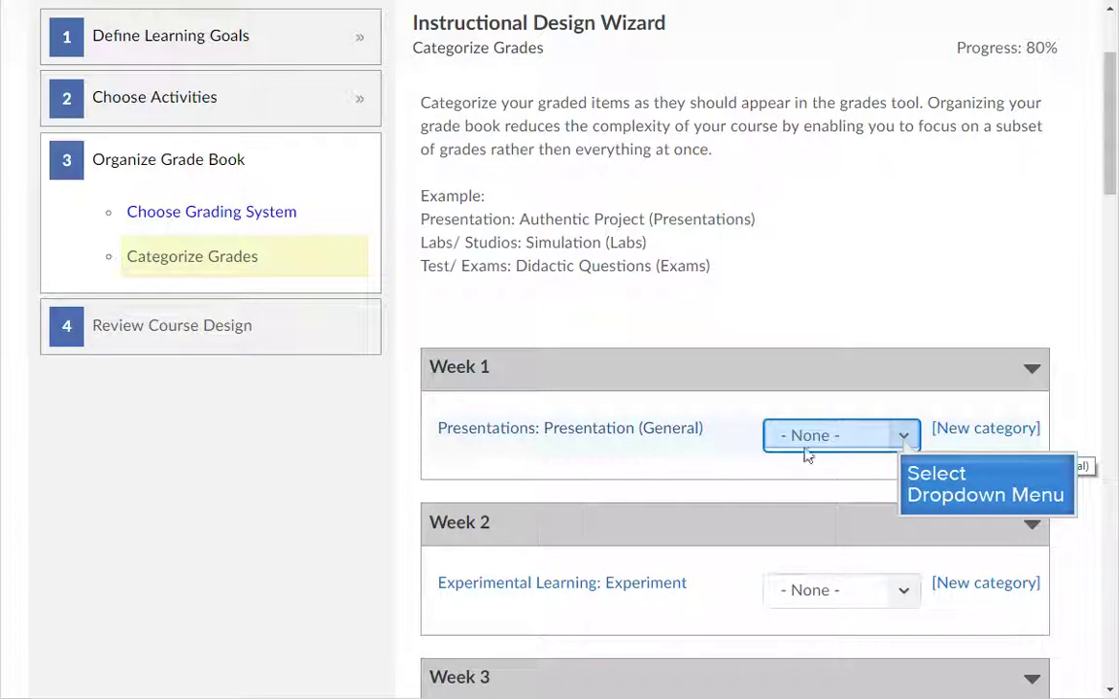
click(903, 439)
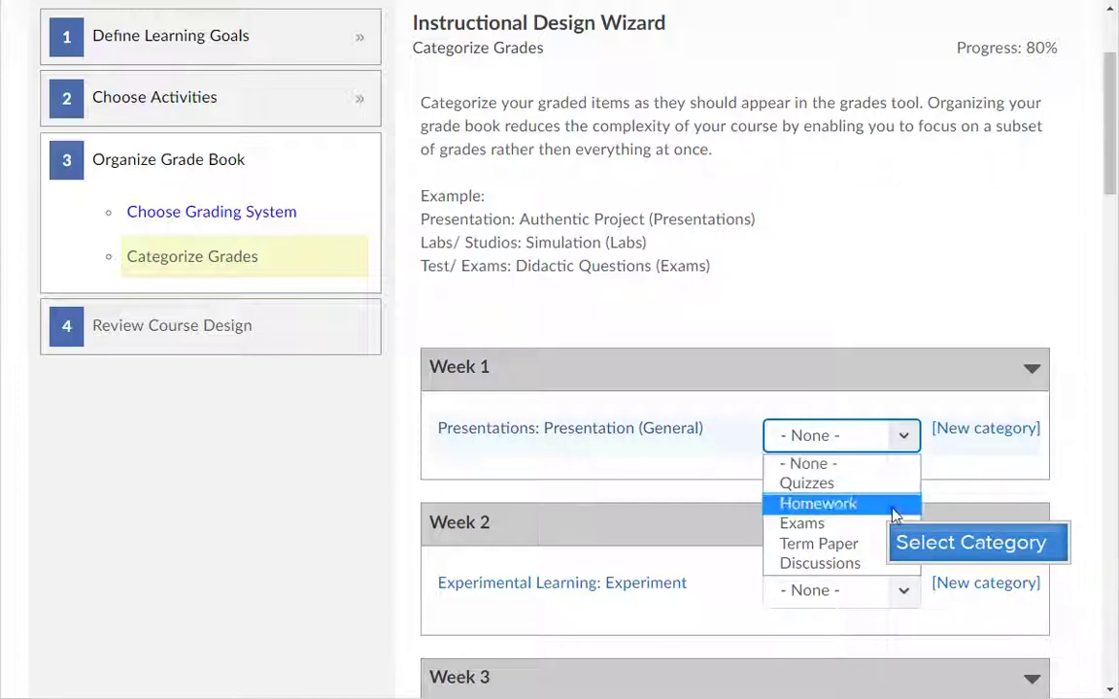
click(892, 503)
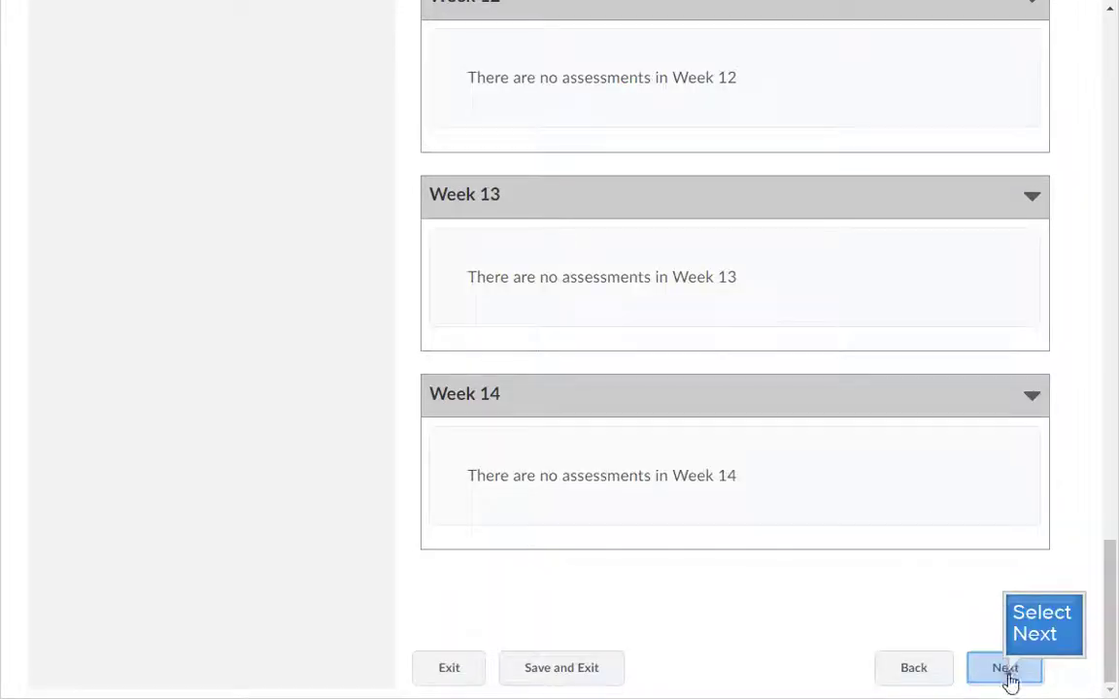
click(1007, 679)
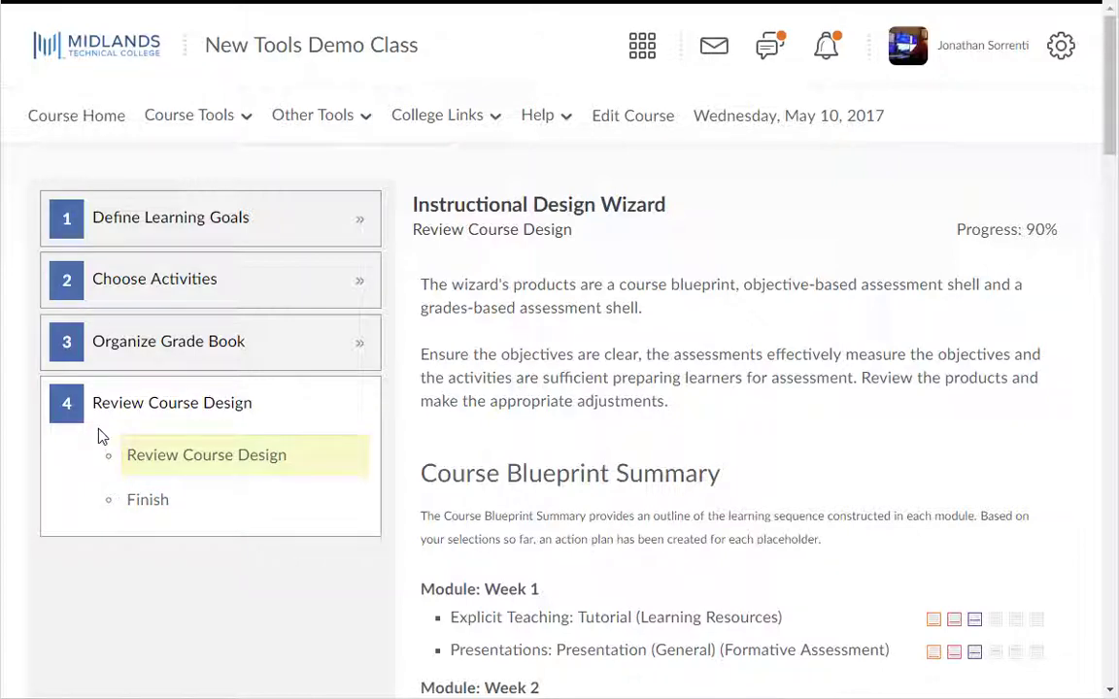
- Review the course blueprint and grade book summaries, and finish the wizard by creating the course blueprint
scroll(100, 437, down, 3)
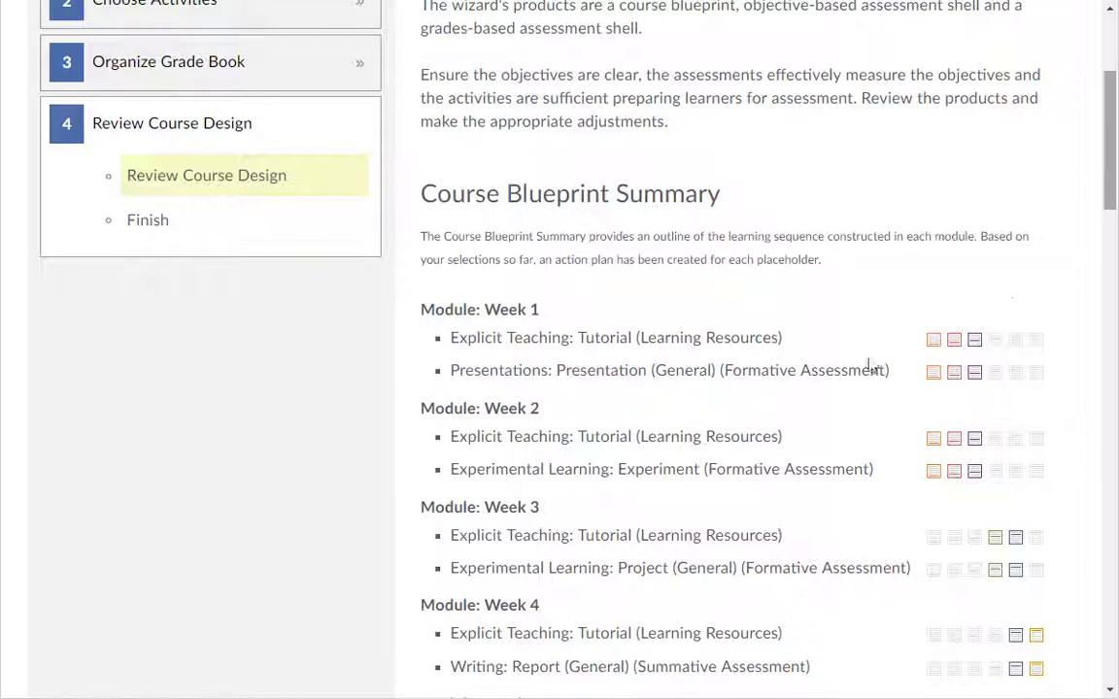
scroll(1111, 163, down, 10)
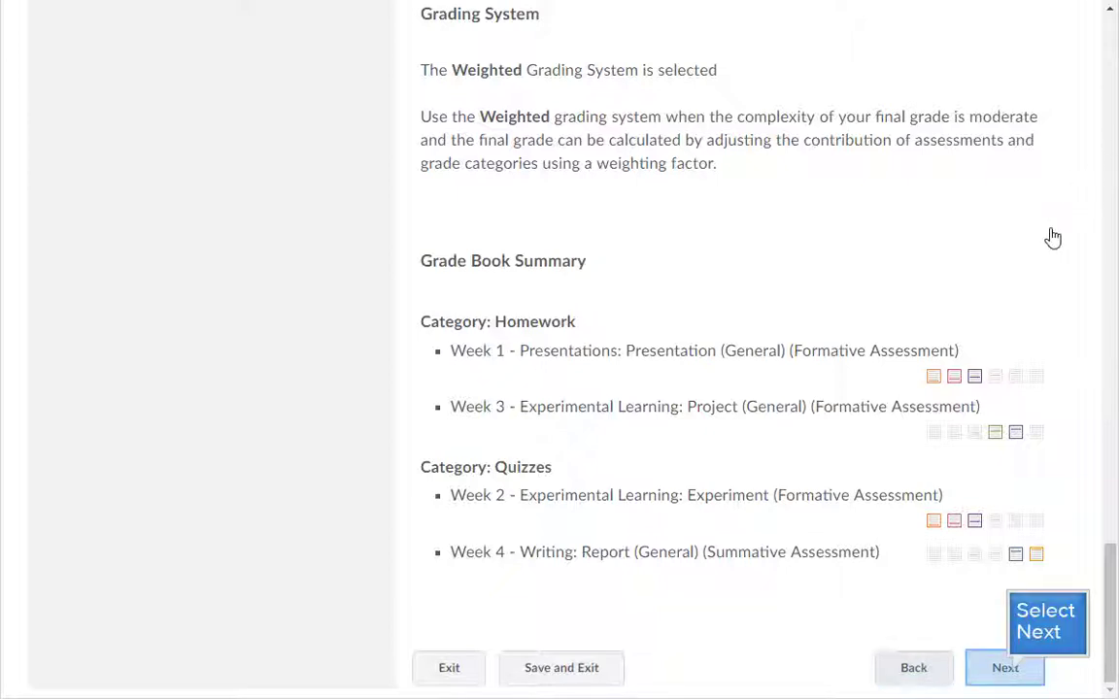
click(1010, 677)
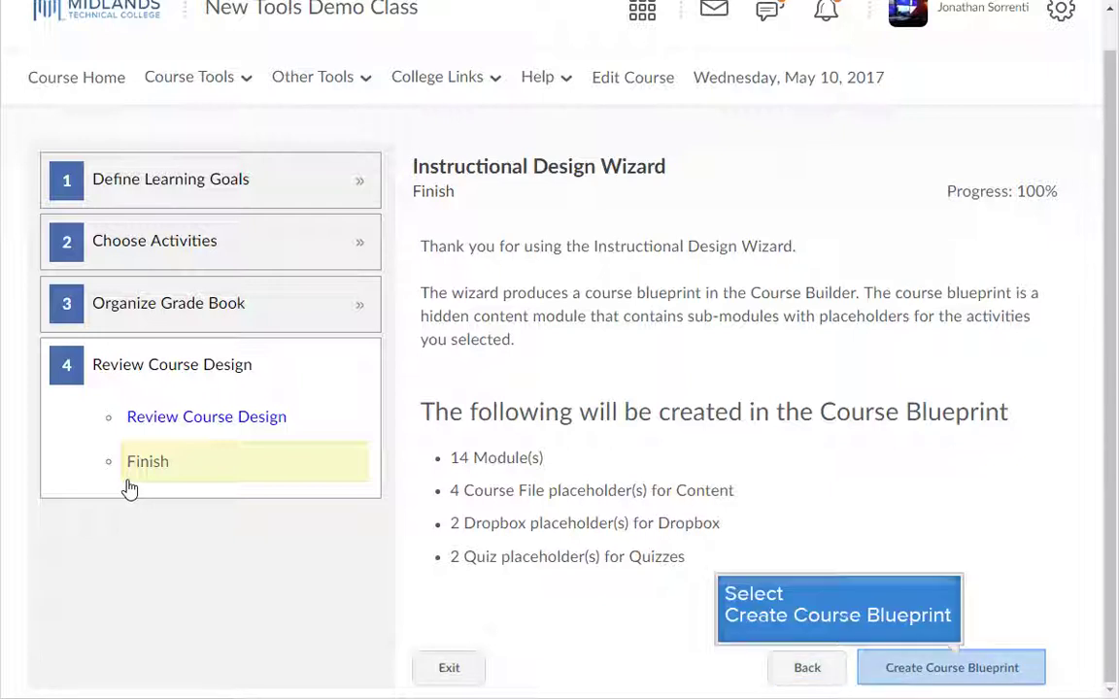
click(952, 676)
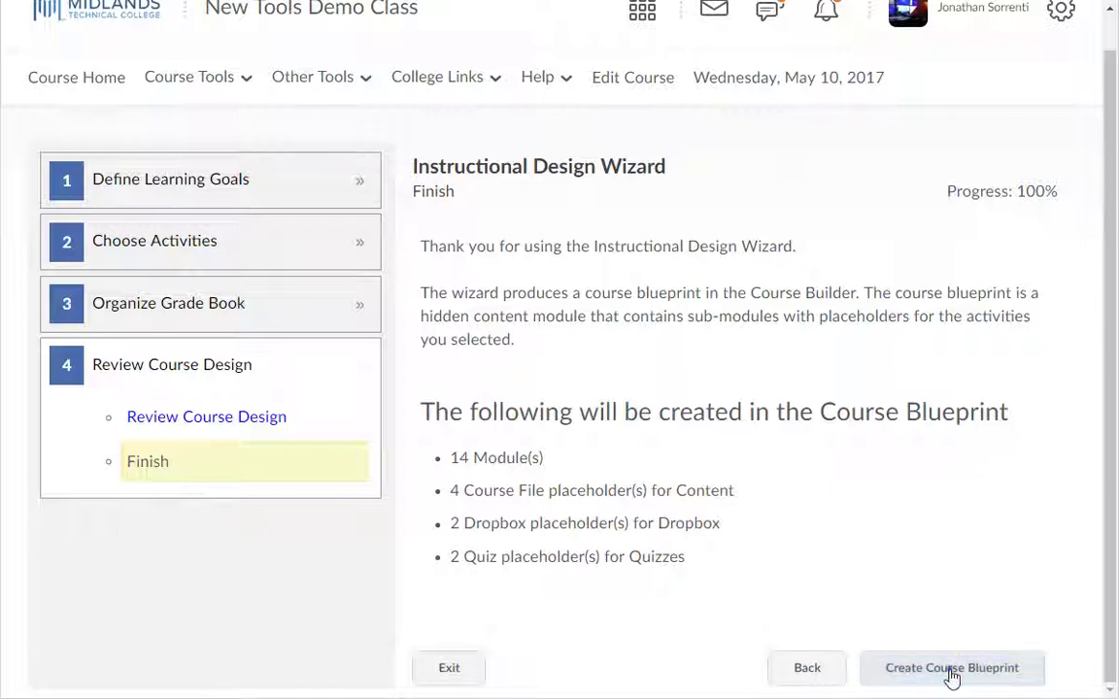